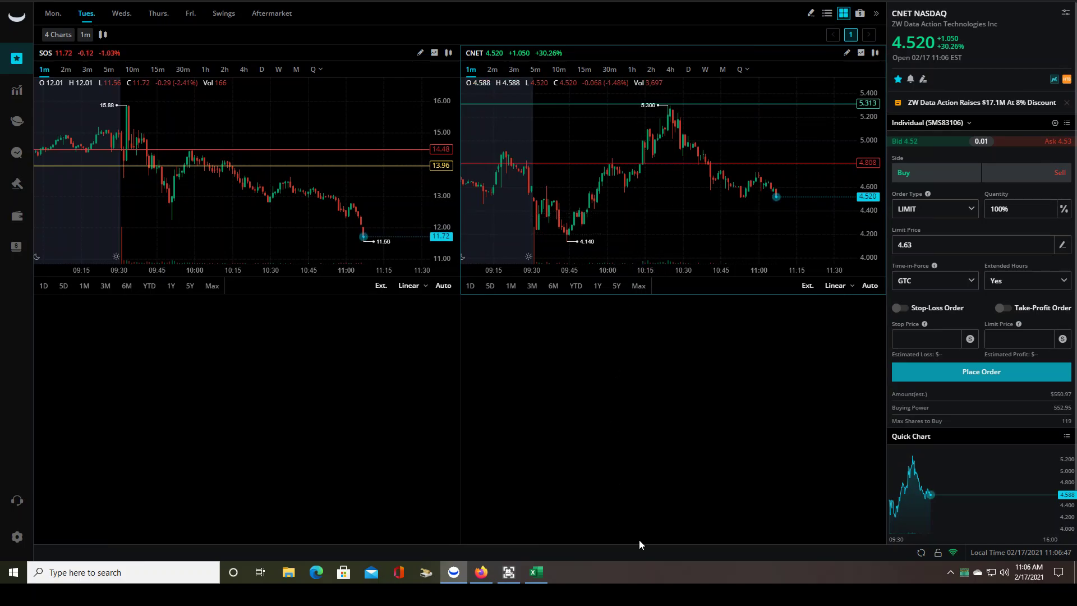
Bring Firefox forward and show the TRADING ARMOR channel's Videos tab, scrolling through its uploads.
click(487, 575)
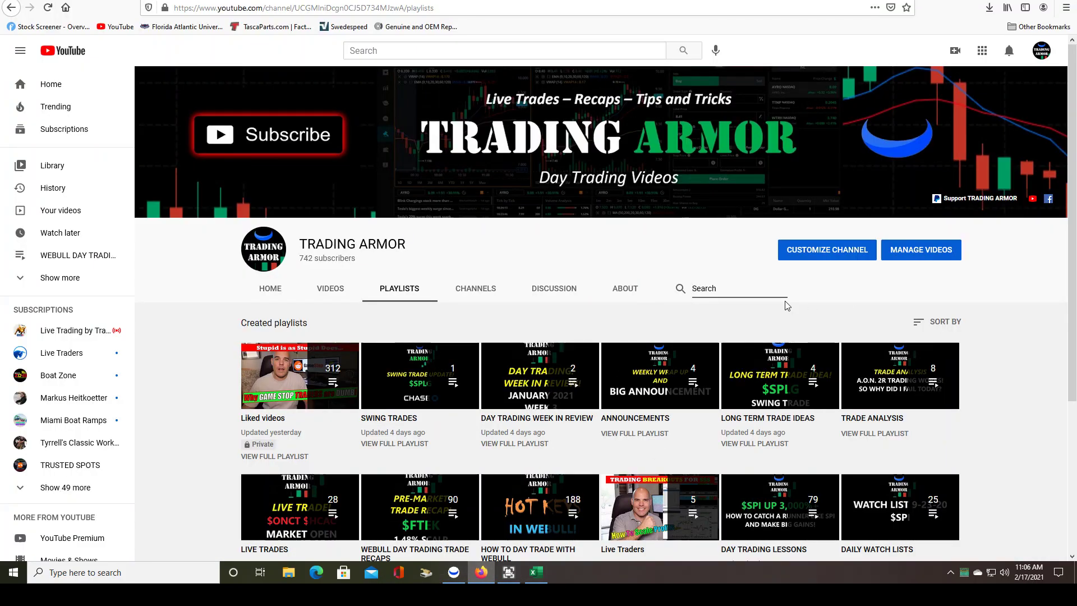
click(330, 288)
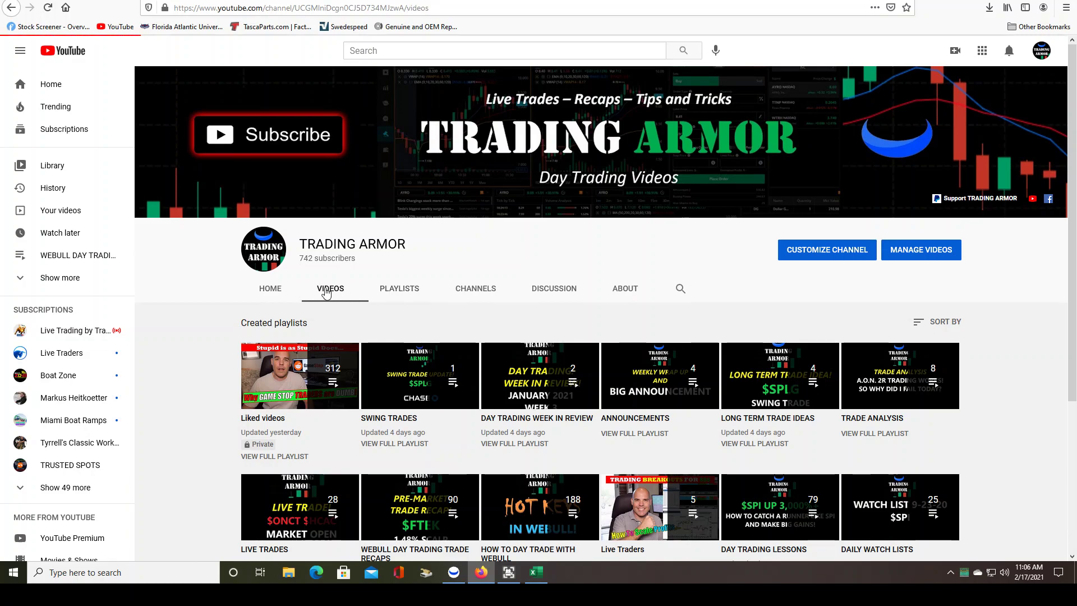
click(278, 293)
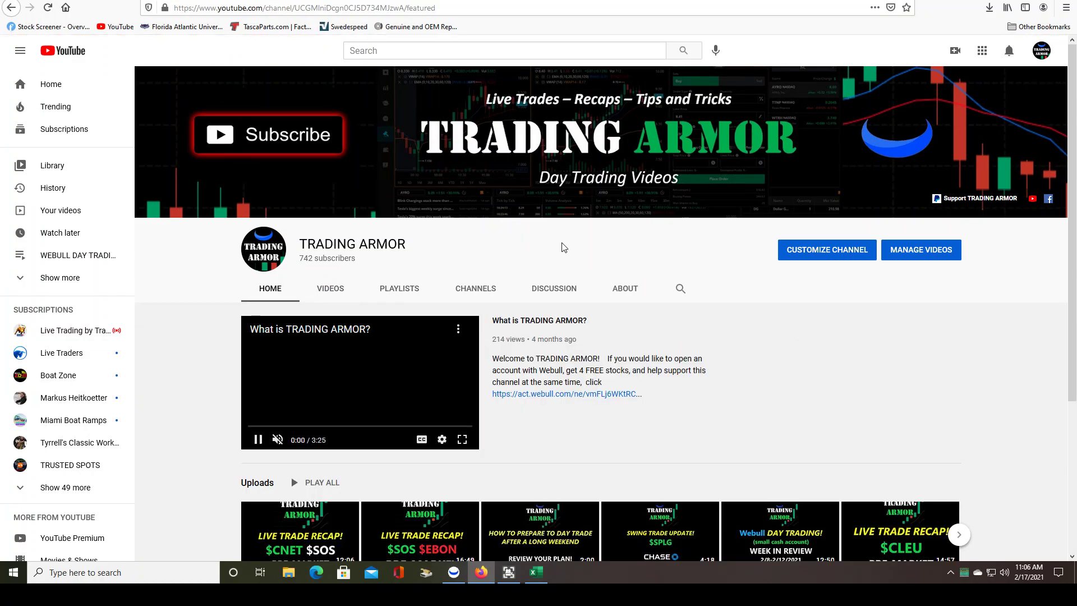
click(326, 289)
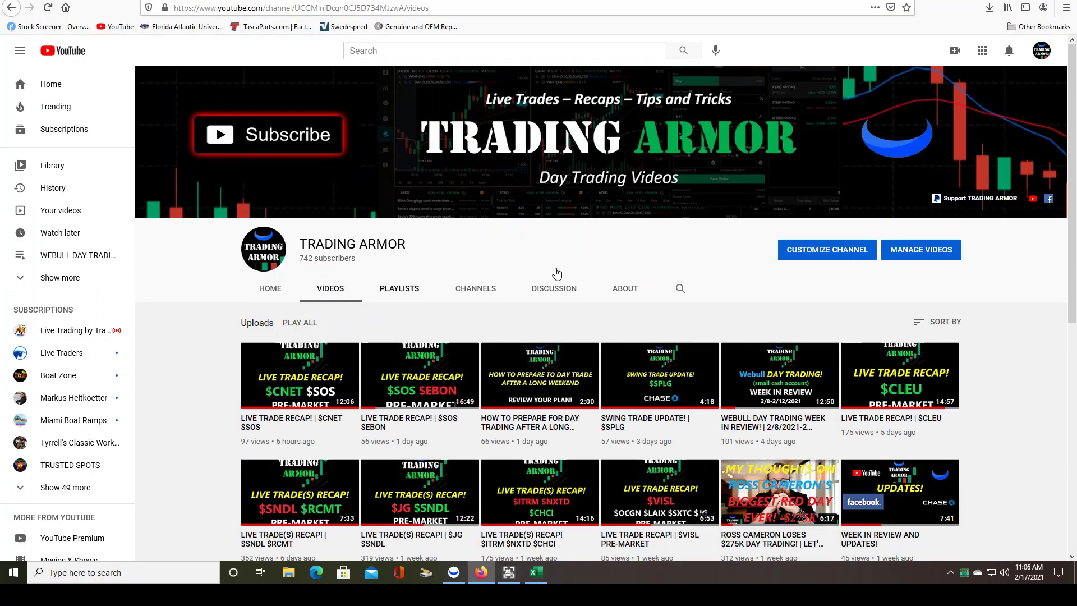
scroll(481, 367, down, 10)
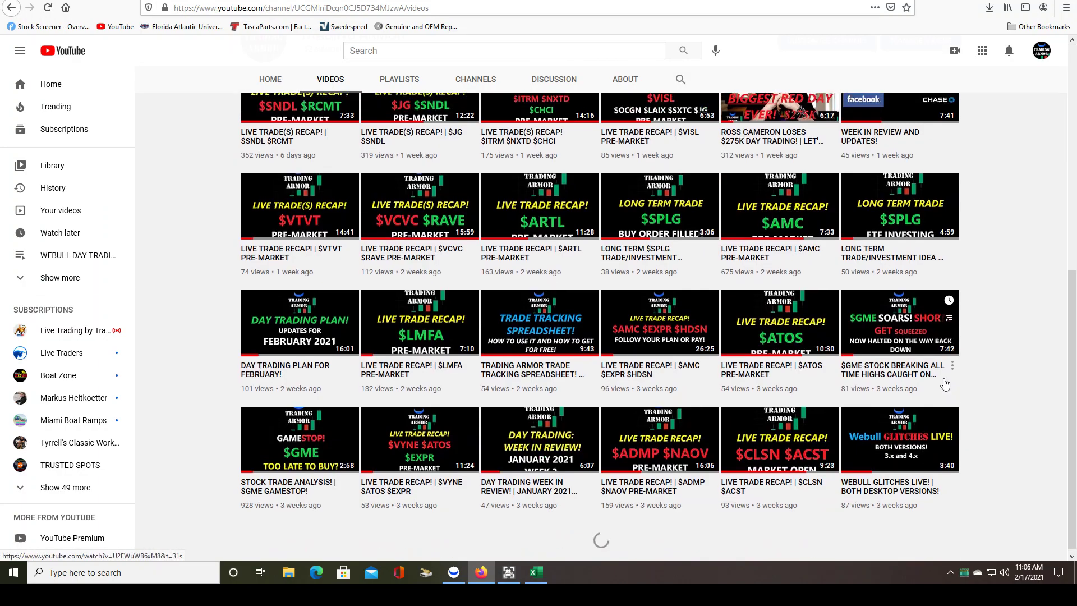
scroll(617, 314, up, 10)
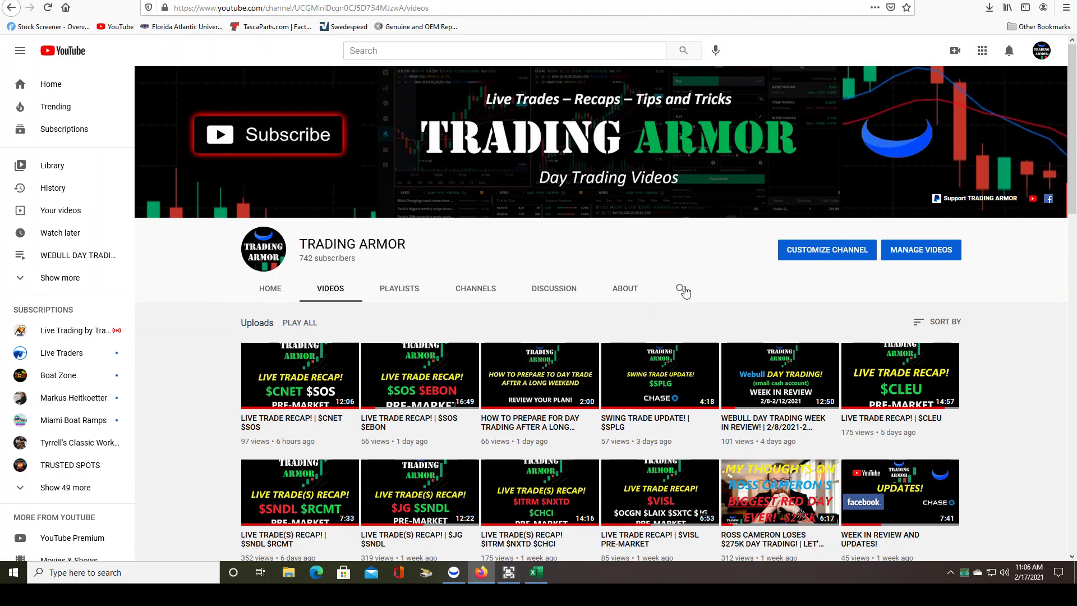
Search the channel's videos for 'hot keys'.
click(680, 288)
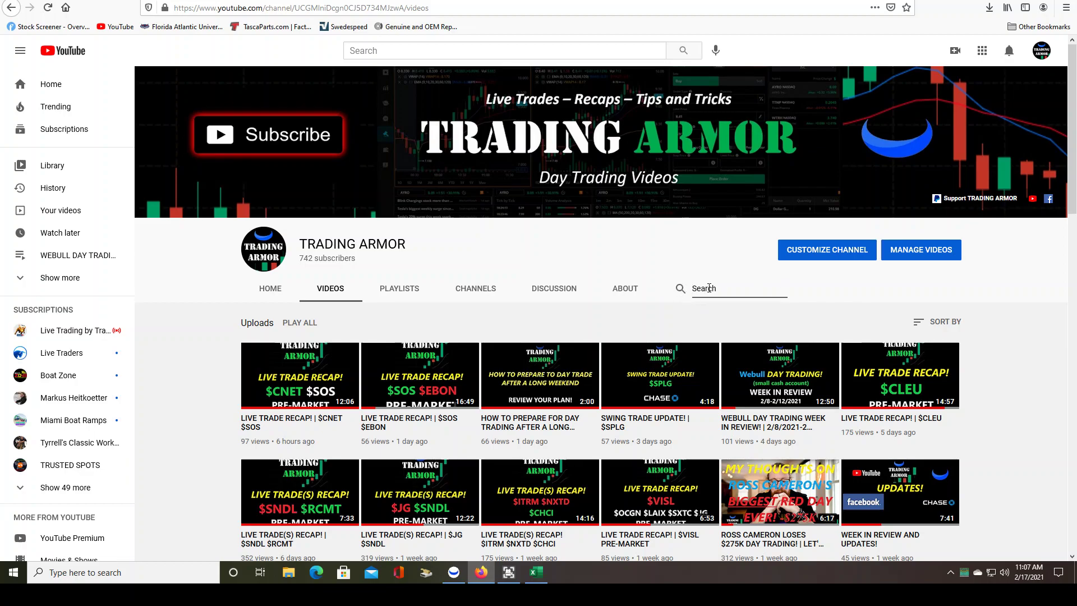
text(ho)
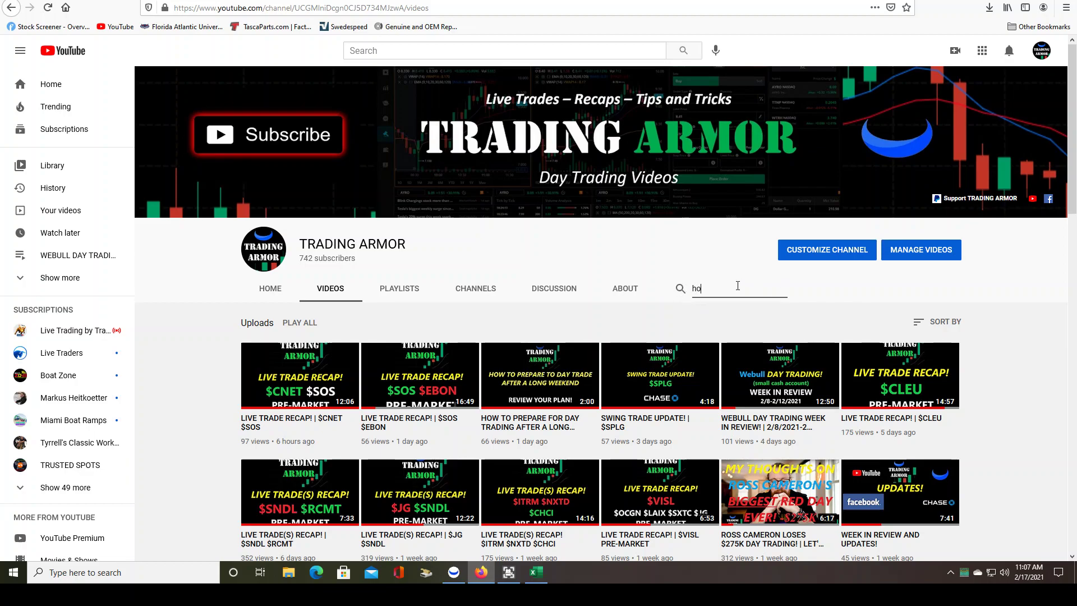
text(t keys)
key(Return)
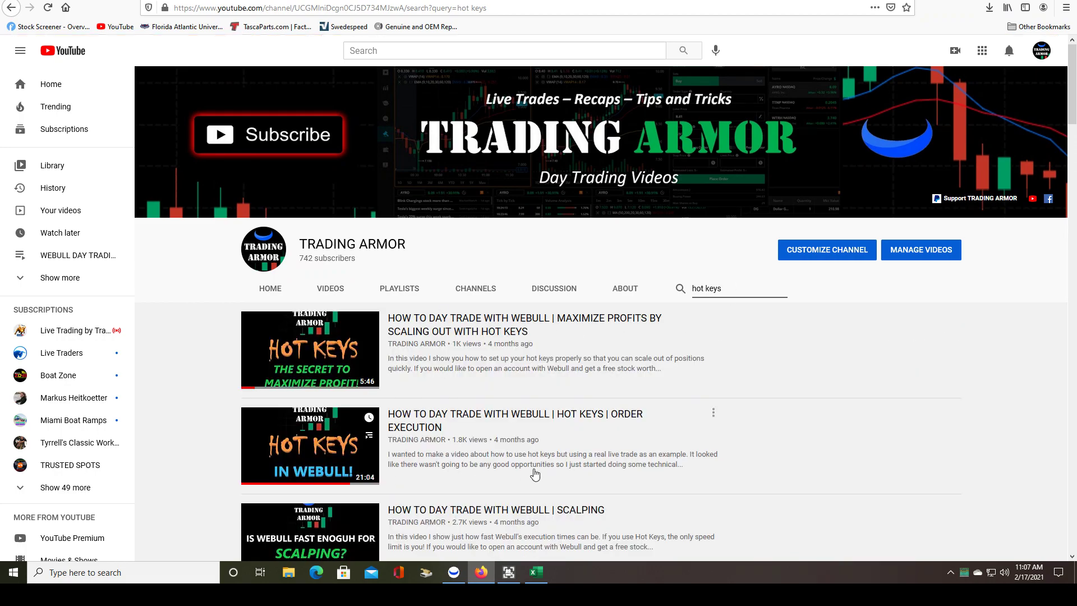
Replace the channel search with 'in' to find the indicators videos.
click(763, 286)
drag(737, 287, 667, 290)
text(indicators)
key(Return)
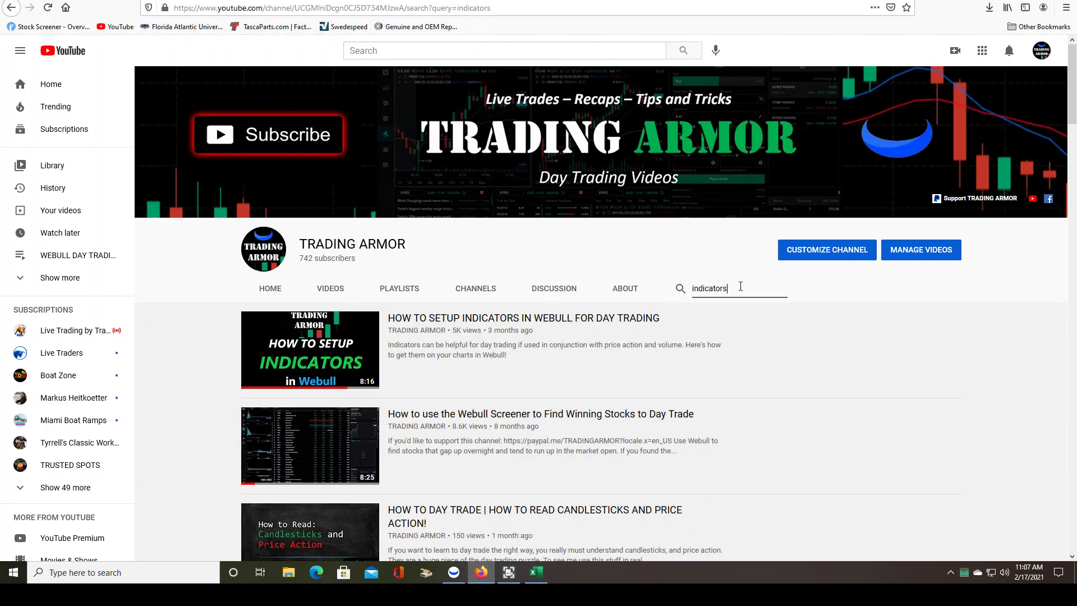
Search the channel for 'watch list', then return to Webull Desktop.
drag(740, 286, 610, 291)
text(watch list)
key(Return)
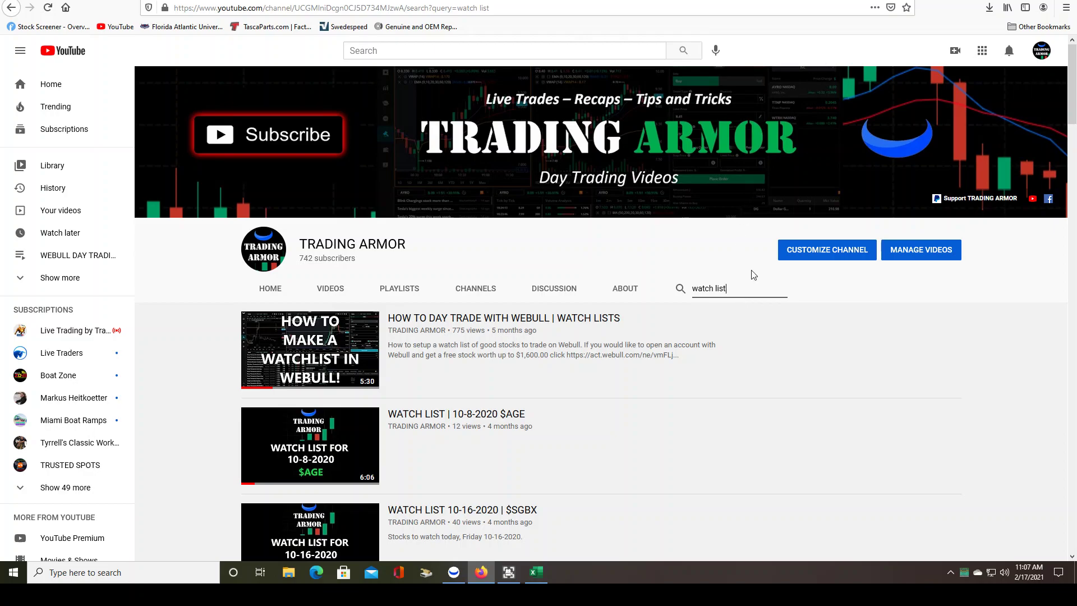
click(453, 578)
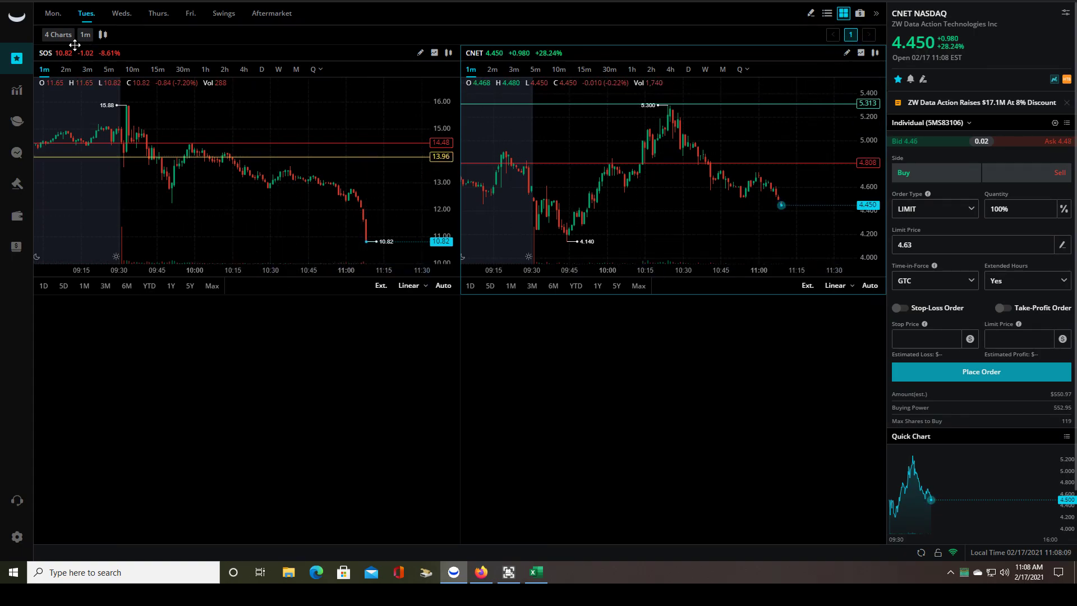
Switch the chart layout to 9 Charts, then back to 4 Charts.
click(58, 34)
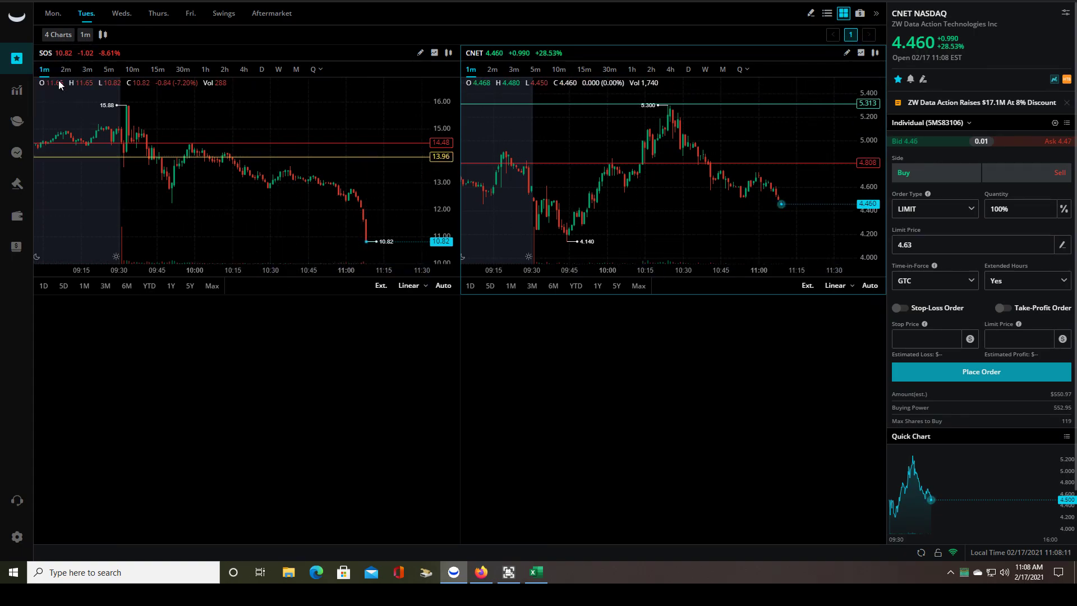
click(59, 79)
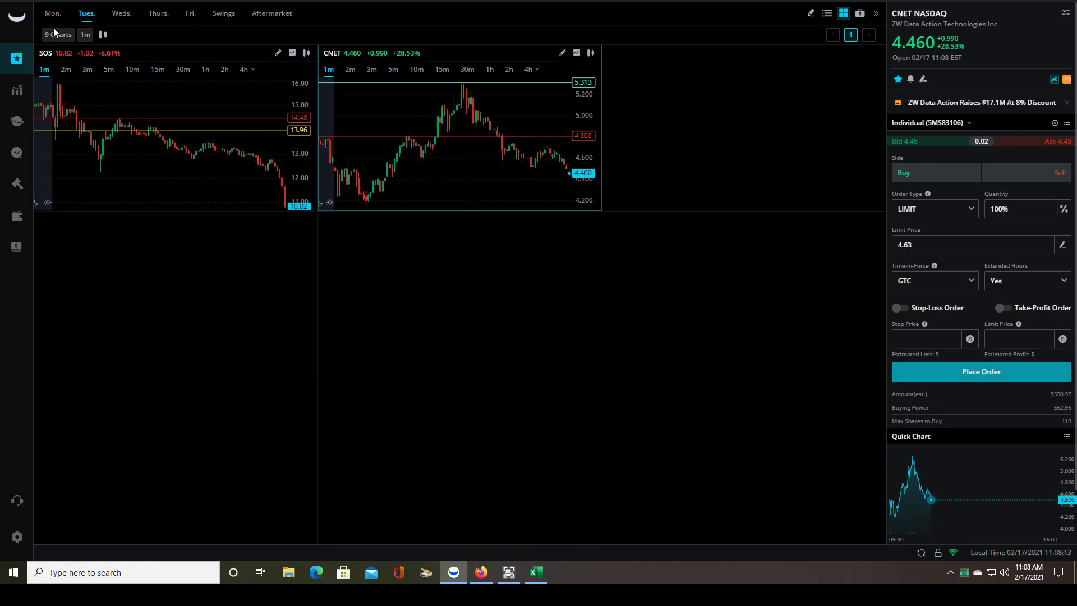
click(56, 33)
click(54, 63)
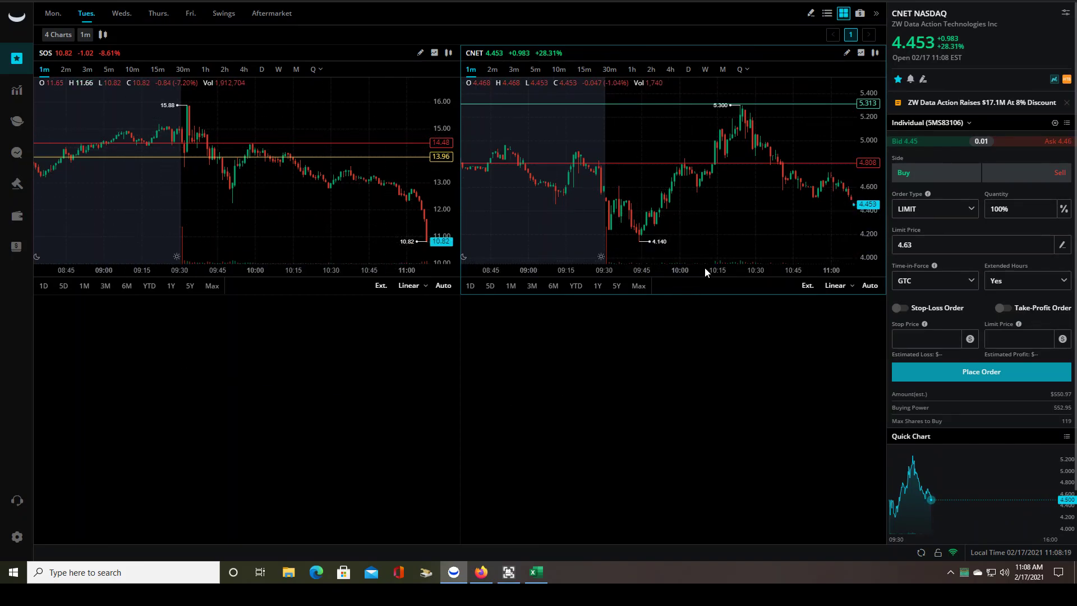
Load SOS and CNET into the order panel in turn, ending on CNET at a 4.45 limit.
click(349, 233)
click(758, 228)
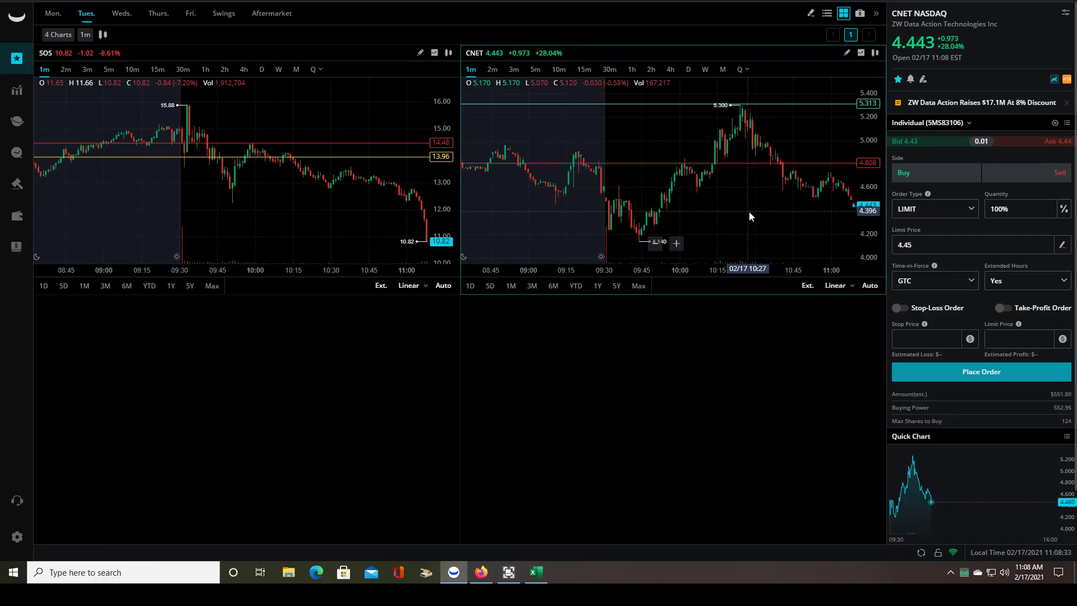
click(288, 227)
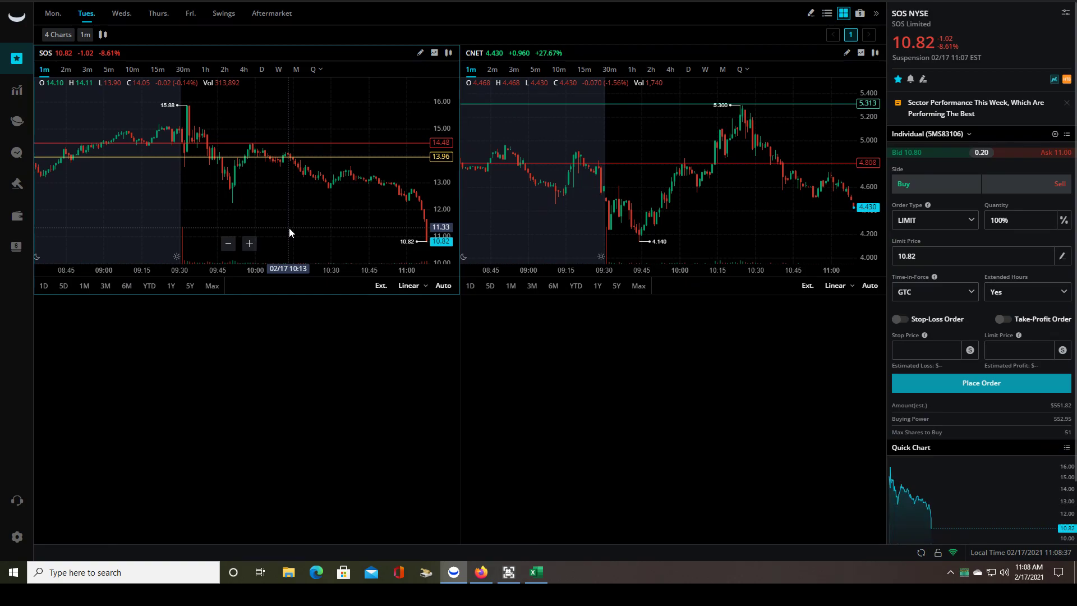
click(770, 199)
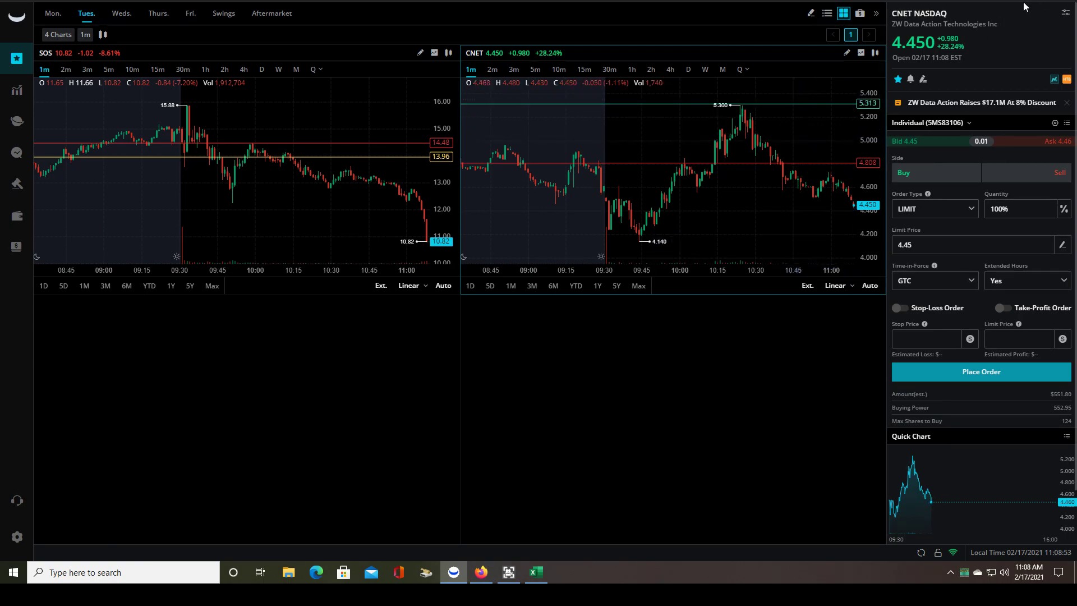
Add the Active Trade widget to the side panel and place its quick-order buttons below the order form.
click(1067, 16)
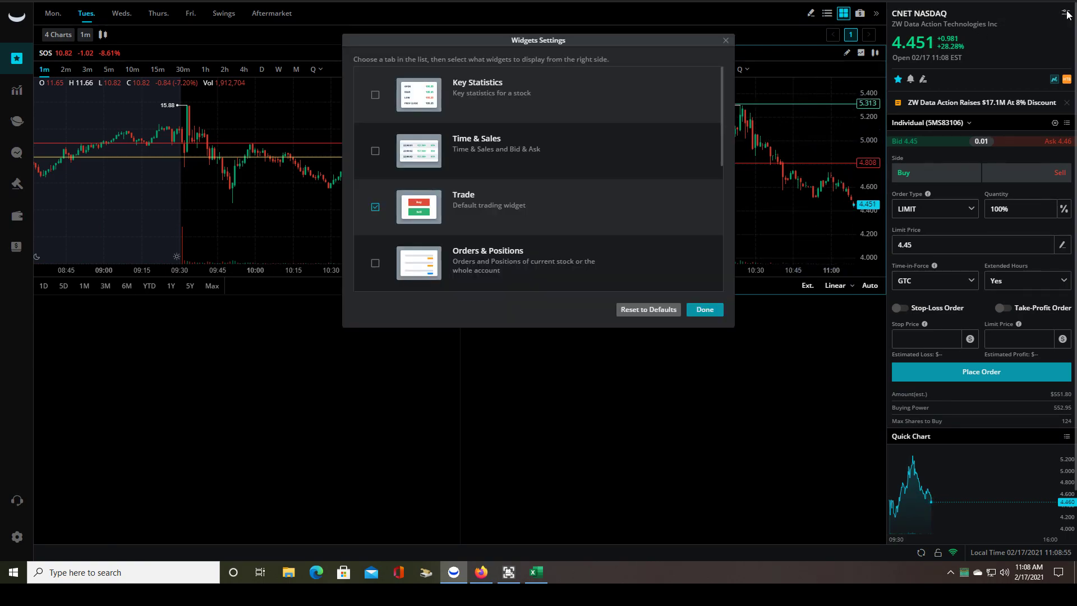
drag(722, 95, 714, 190)
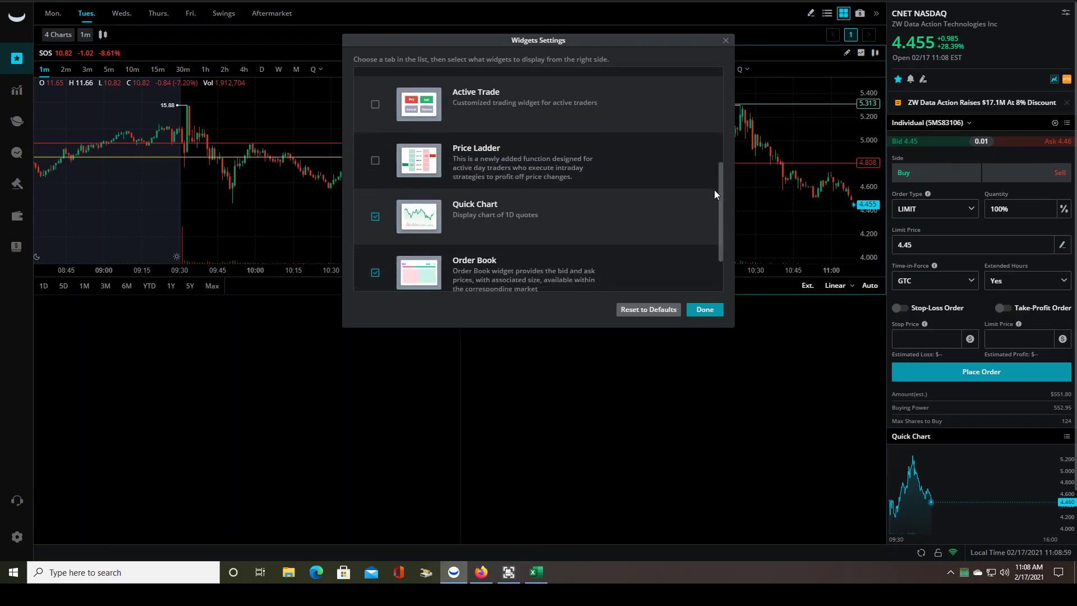
click(376, 106)
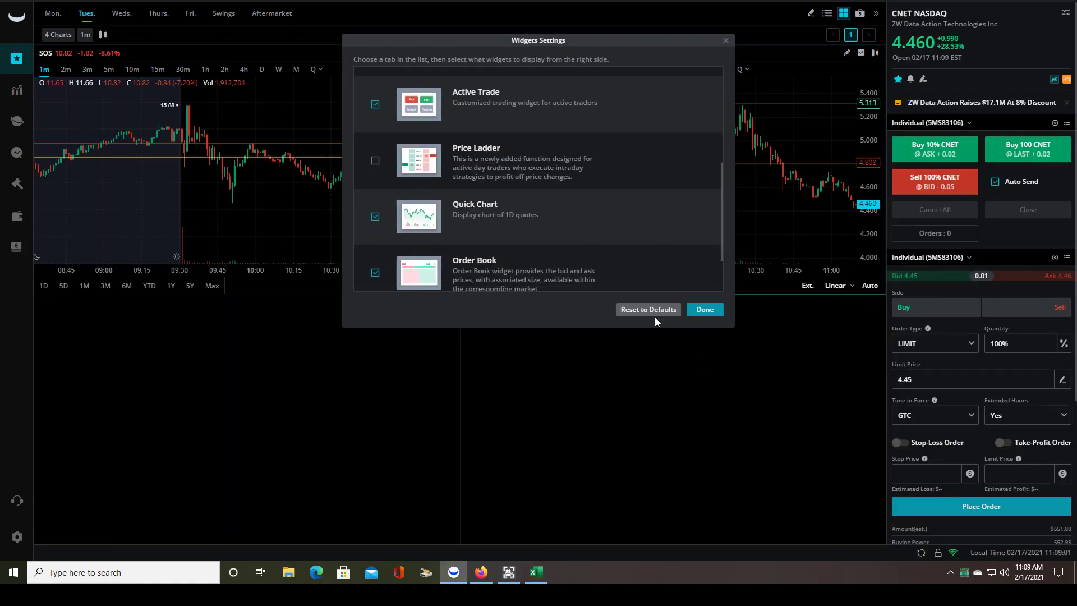
click(702, 312)
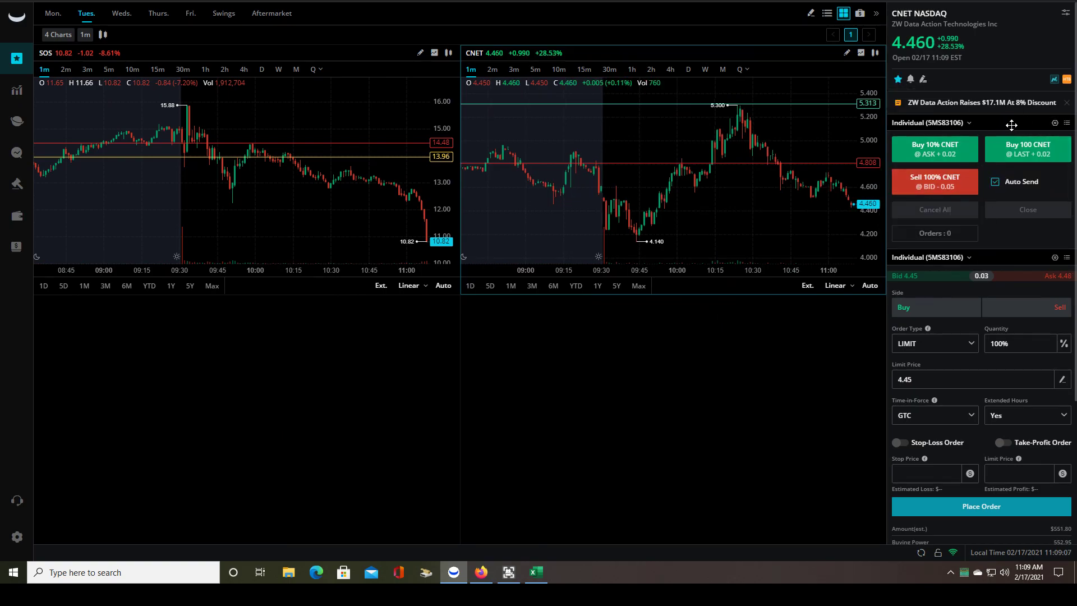
drag(1010, 126, 1028, 466)
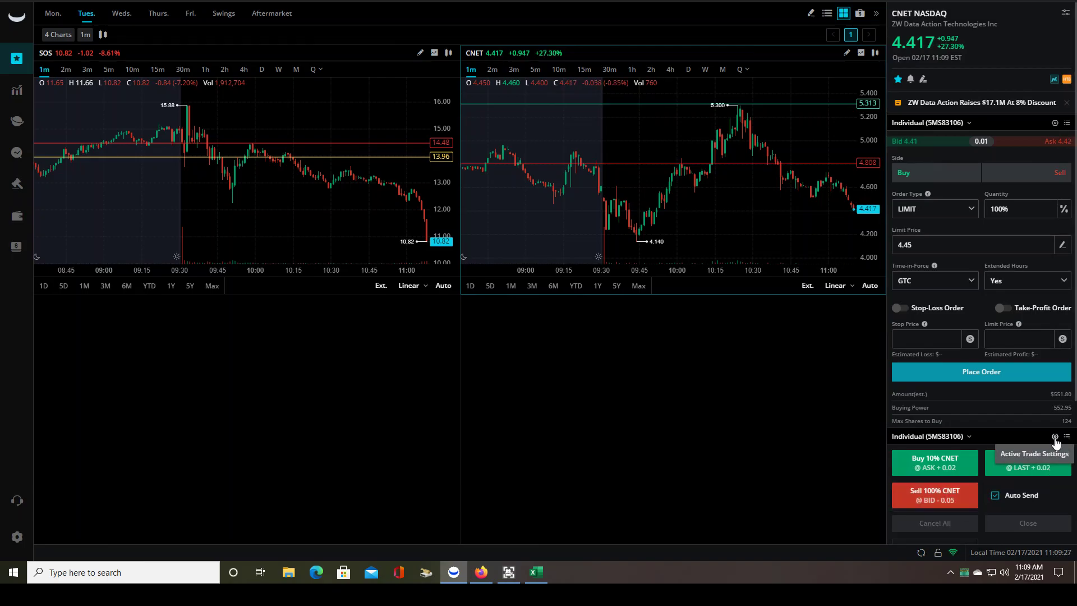
For the Buy Ask button, keep time-in-force at GTC and Extended Hours at Yes.
click(1054, 437)
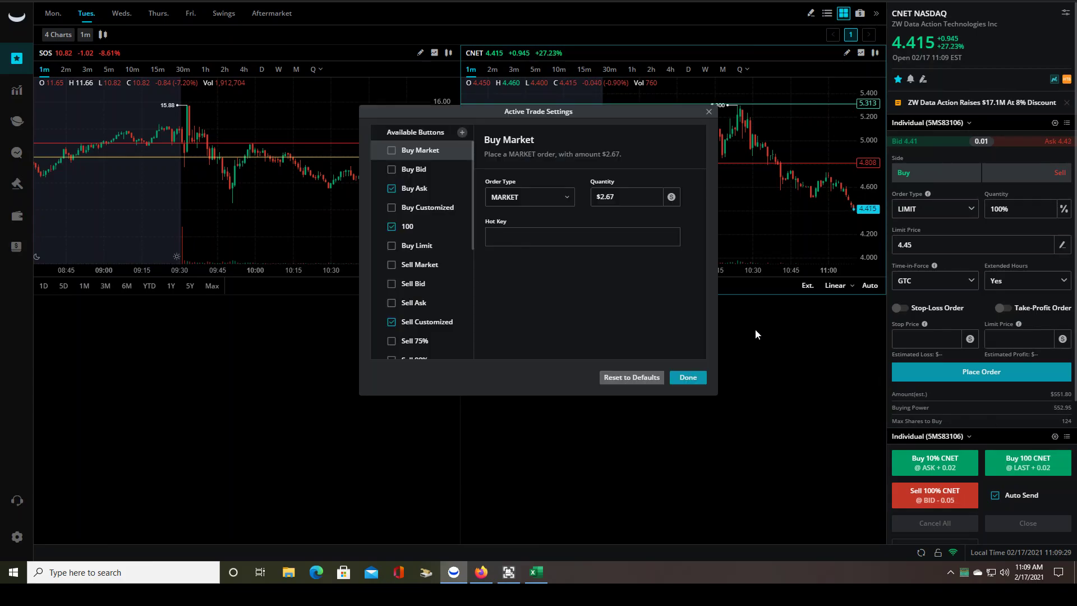
click(406, 189)
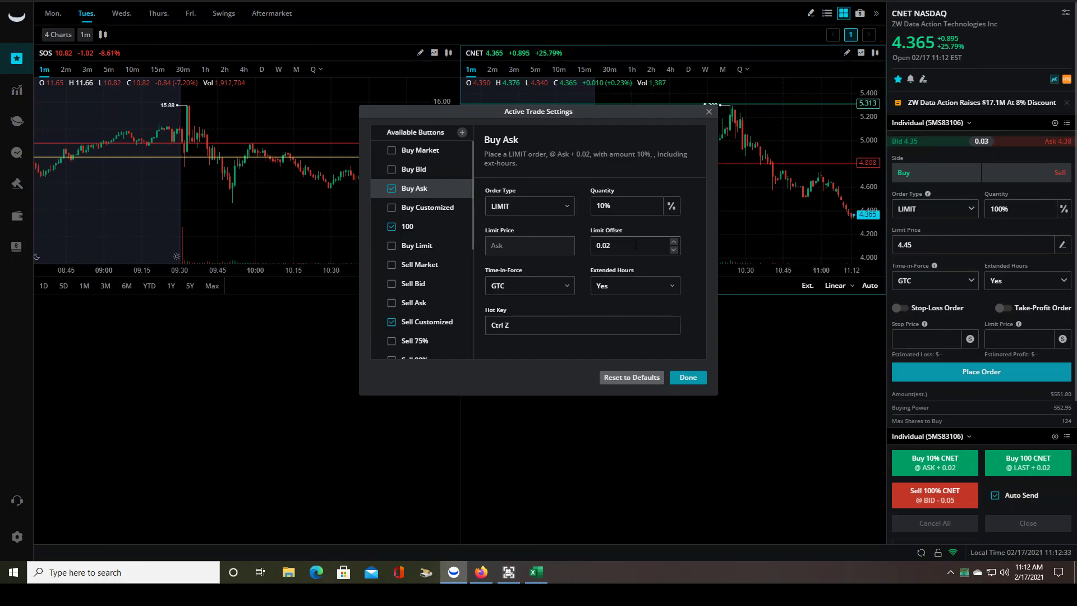
click(567, 287)
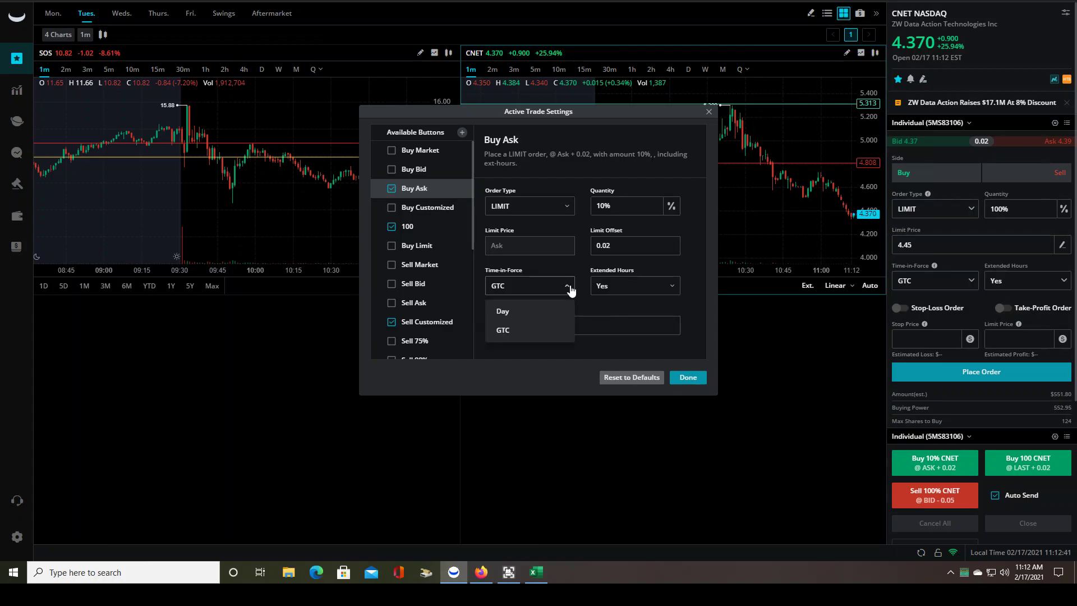
click(515, 329)
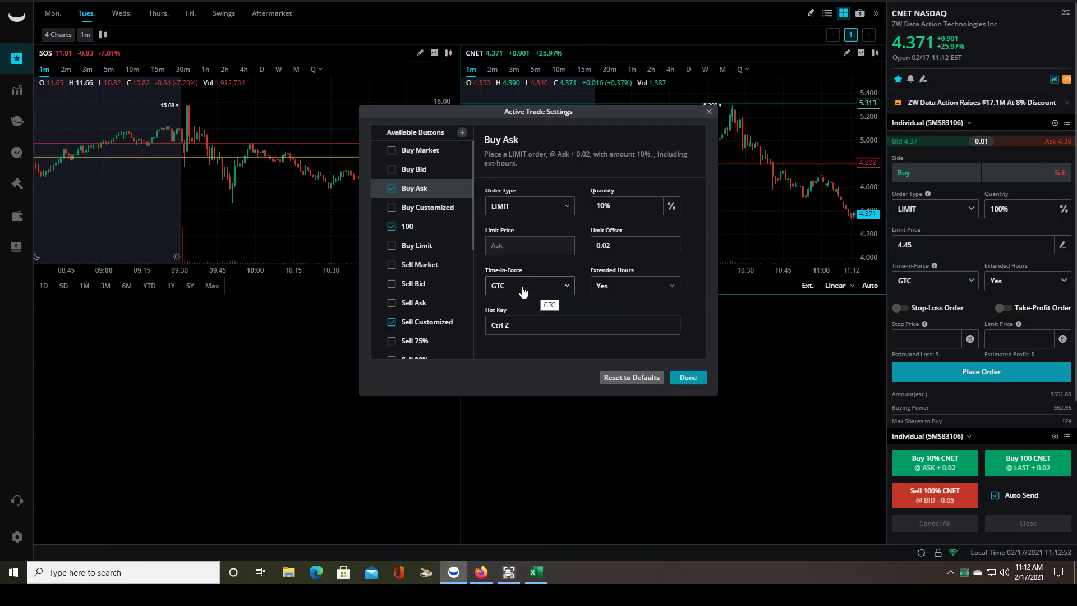
click(568, 286)
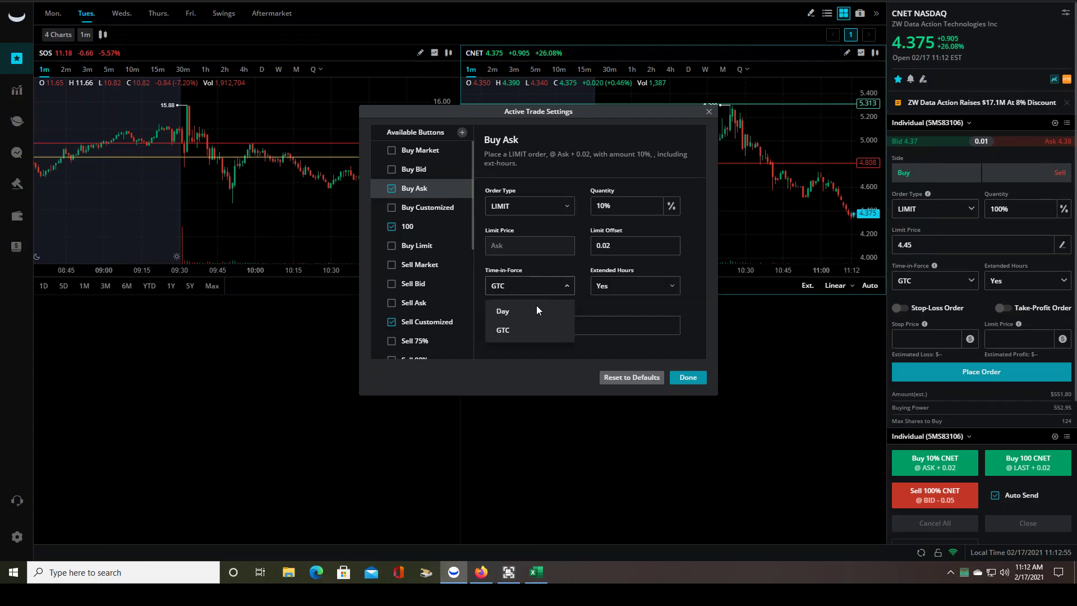
click(509, 329)
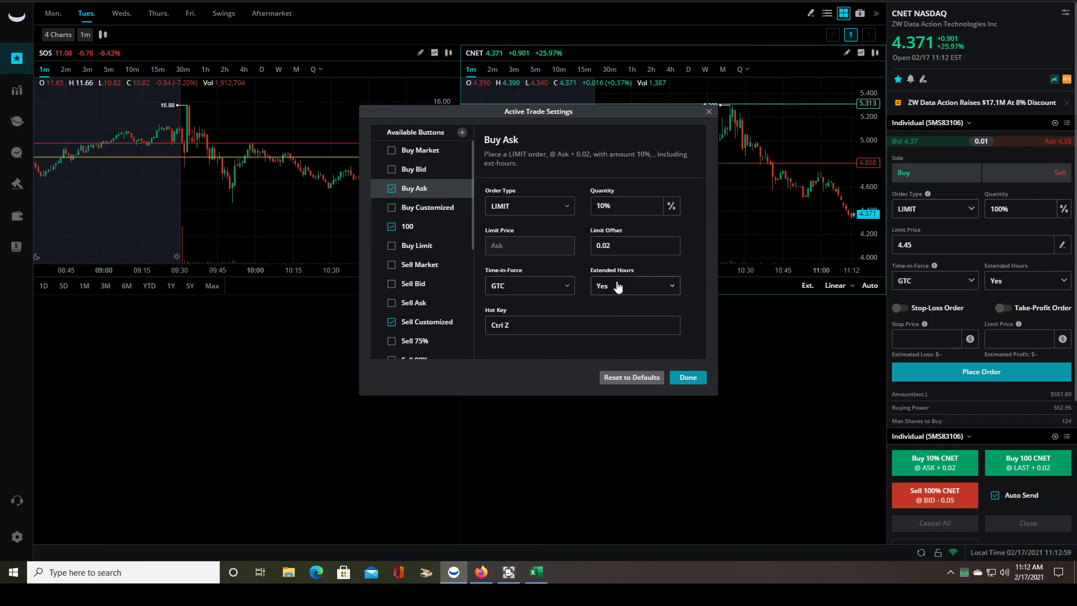
click(671, 293)
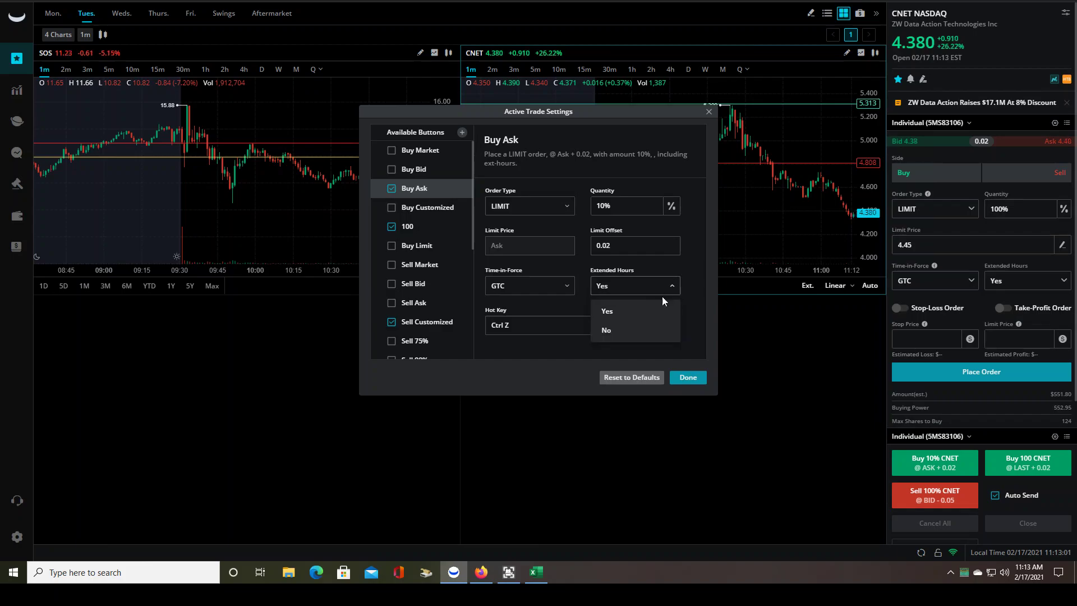
click(628, 310)
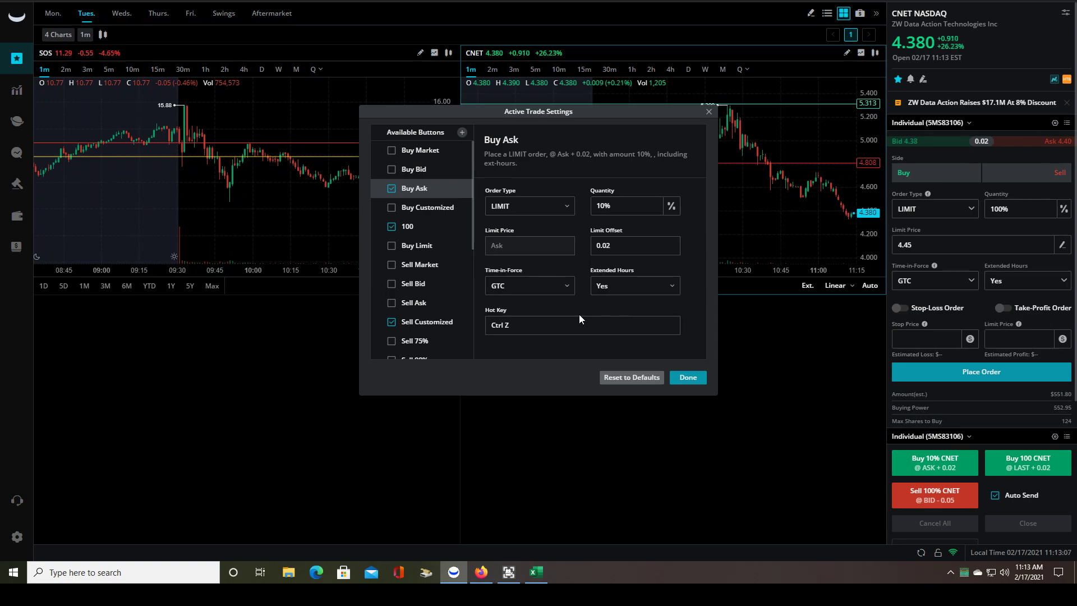
click(514, 334)
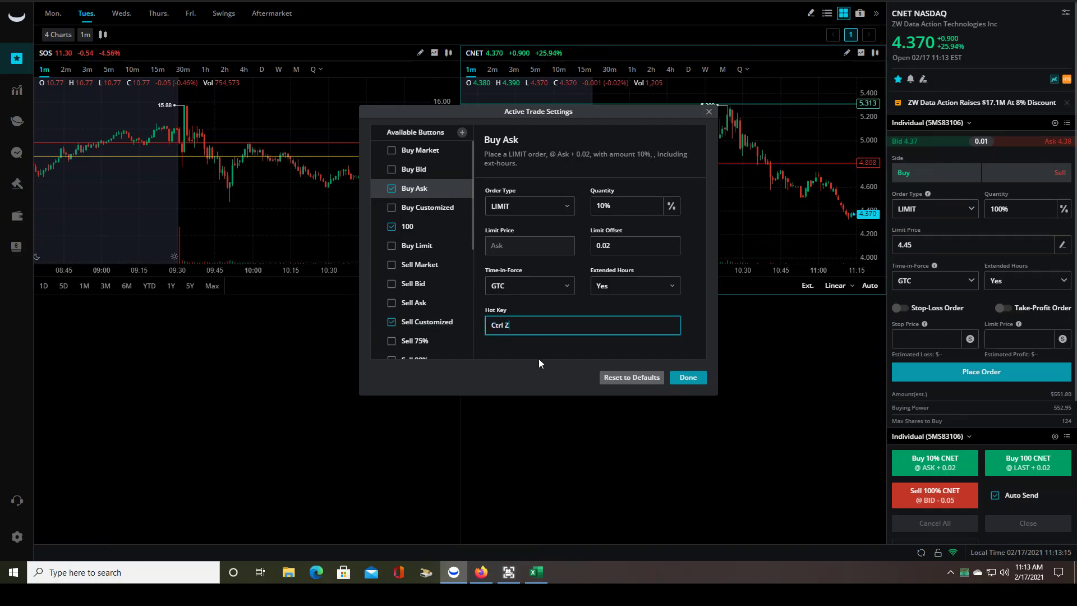
key(BackSpace)
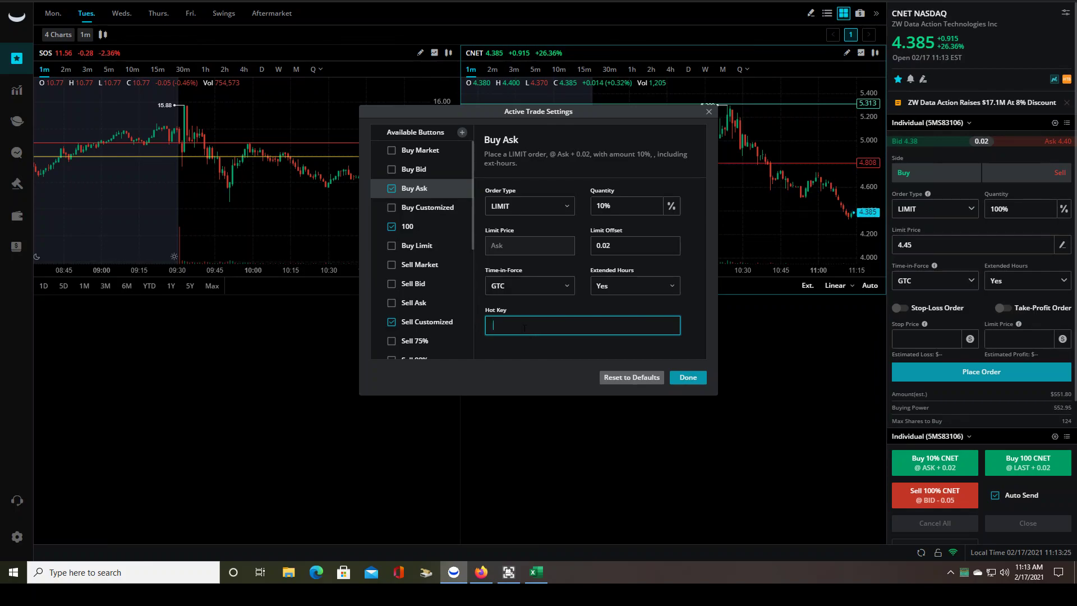
mouse_move(523, 330)
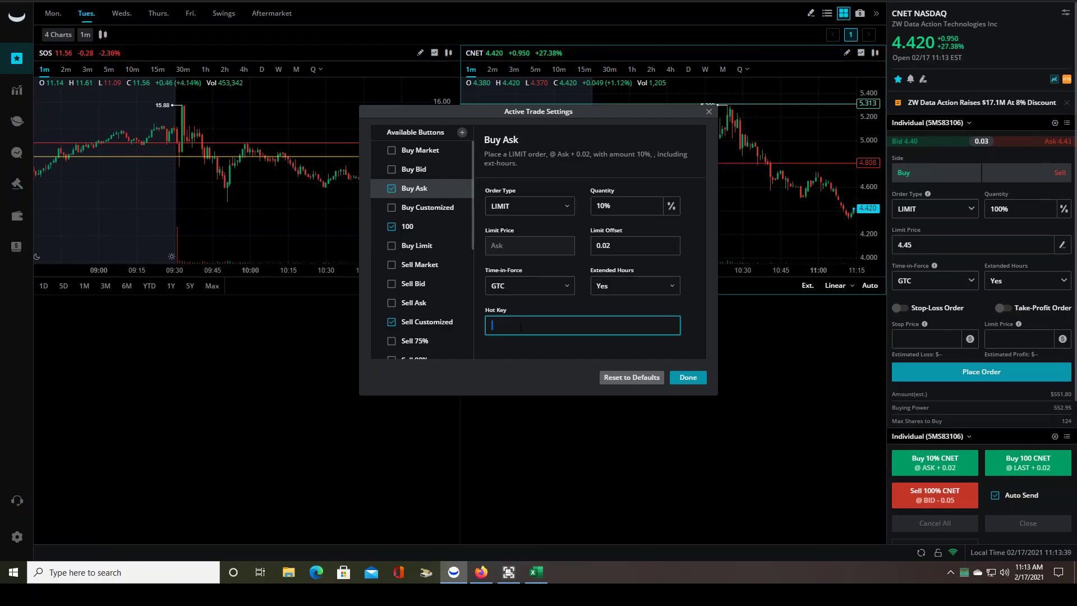
key(ctrl+z)
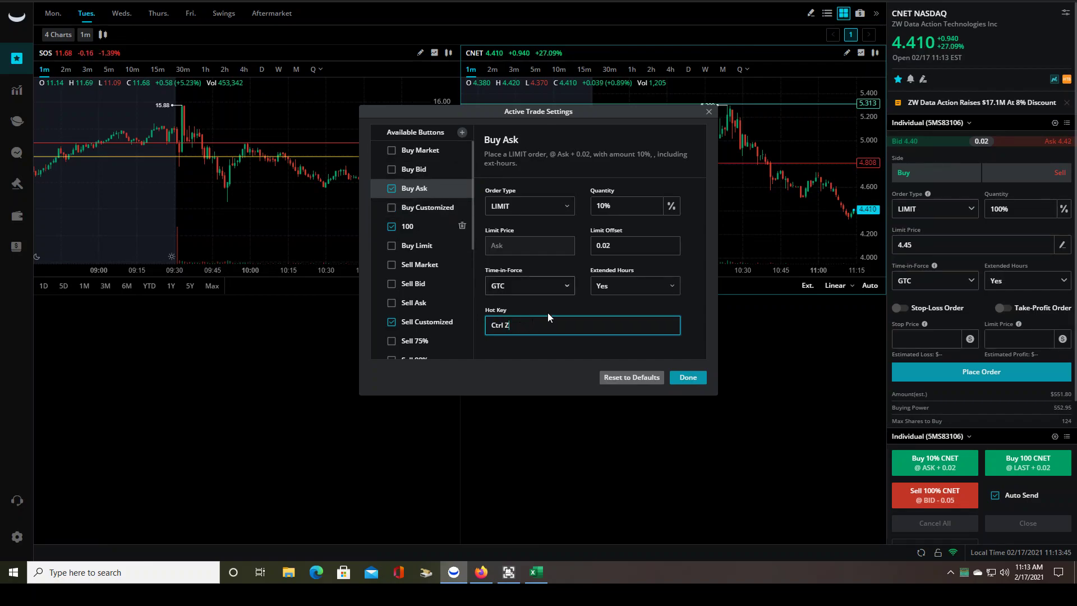
View the 100 button's settings down to its Ctrl B hot key.
click(416, 226)
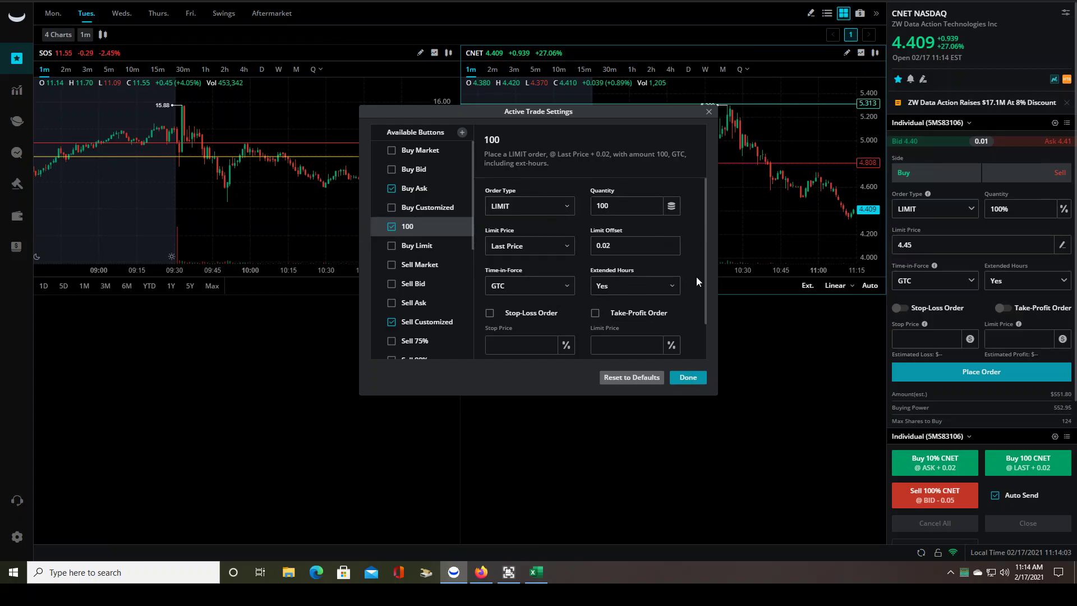
scroll(695, 277, down, 1)
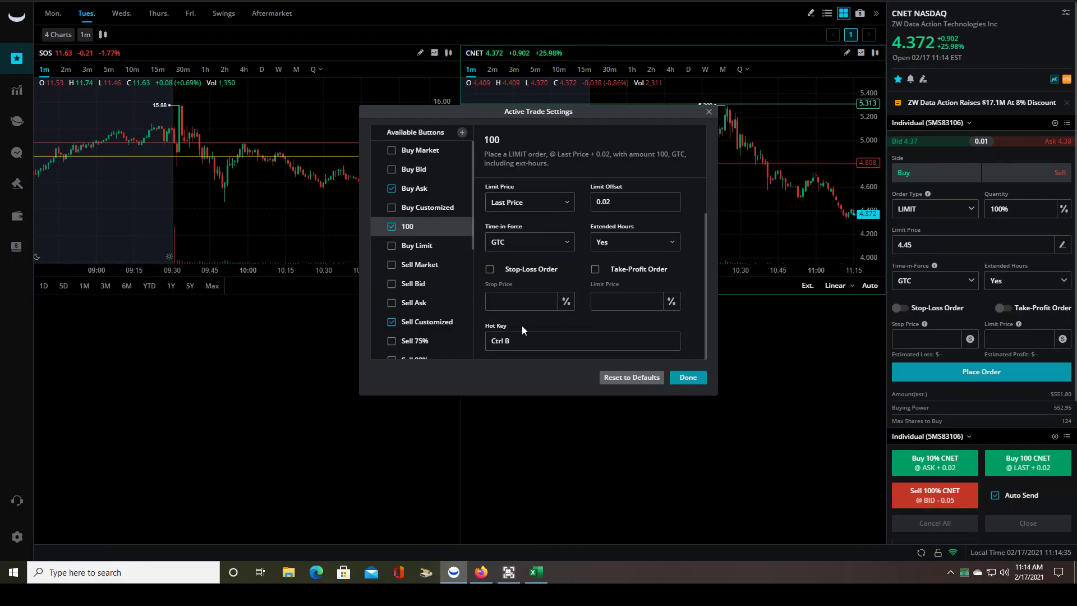
Show Sell Customized's settings: limit at bid − 0.05, 100% quantity, GTC, extended hours.
click(438, 323)
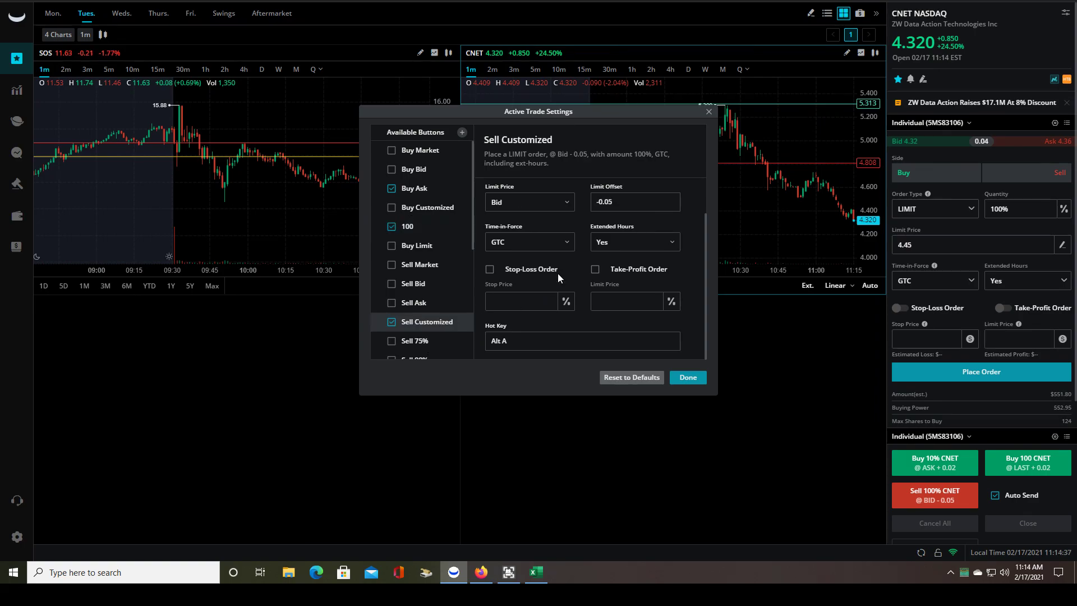
scroll(662, 244, up, 1)
scroll(665, 250, down, 1)
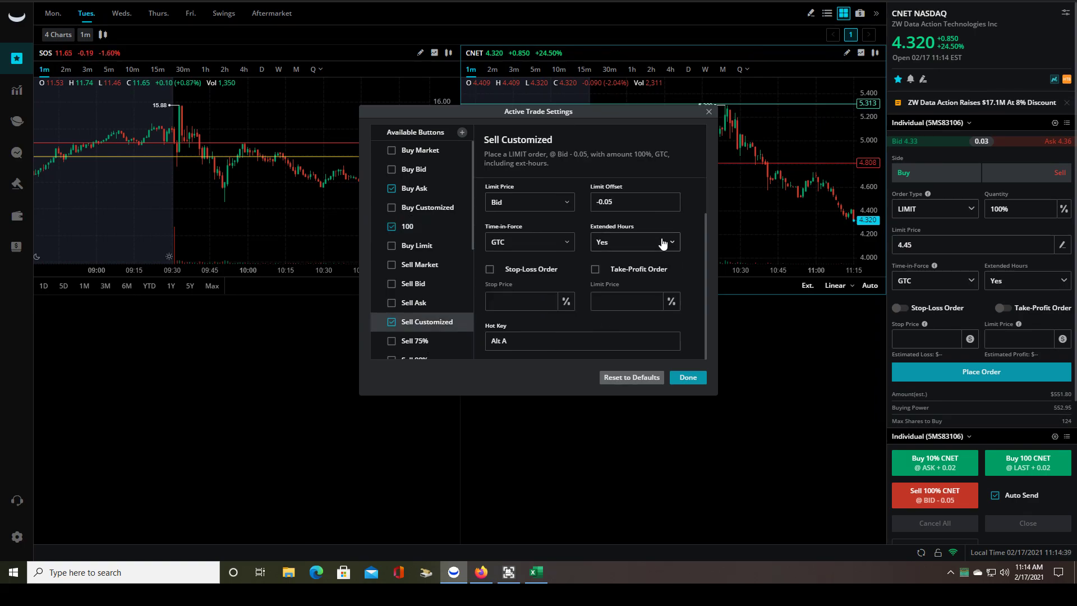
scroll(667, 258, up, 1)
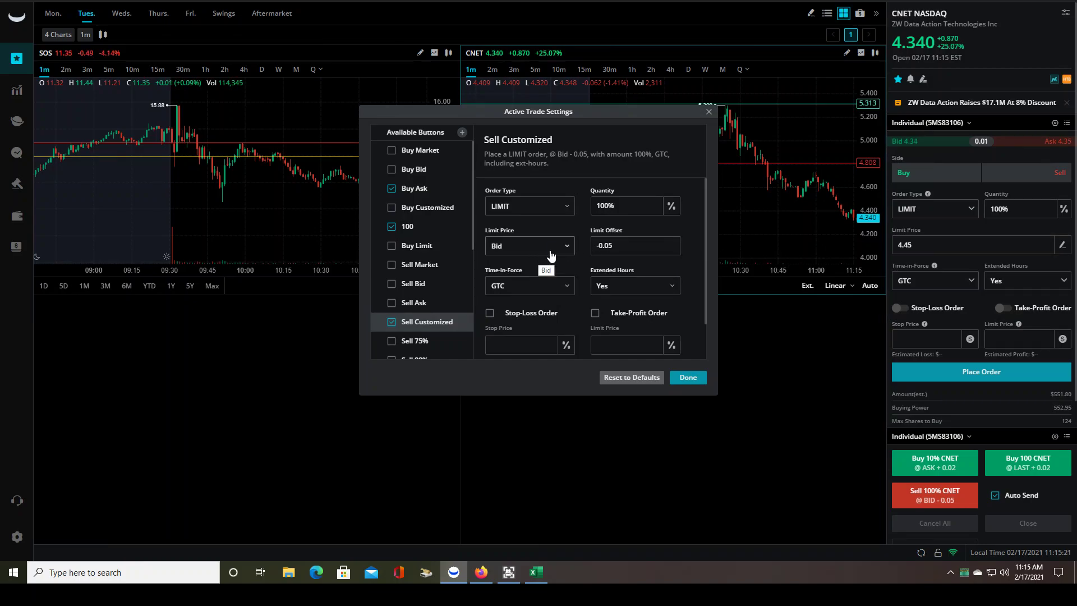
Keep Sell Customized's limit price based on Bid and scroll to its Alt A hot key.
click(567, 247)
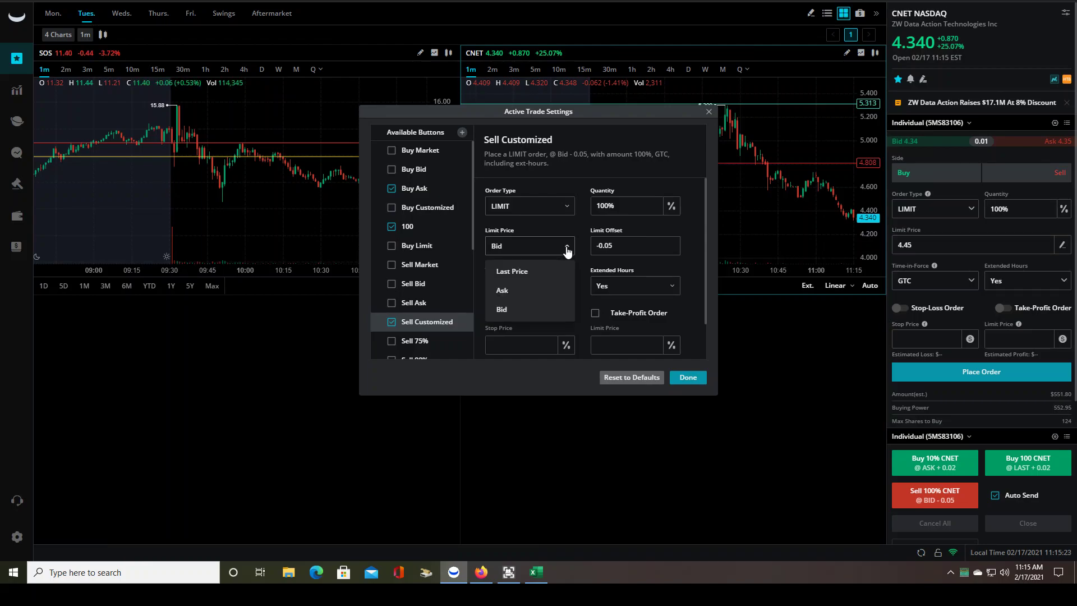
click(567, 247)
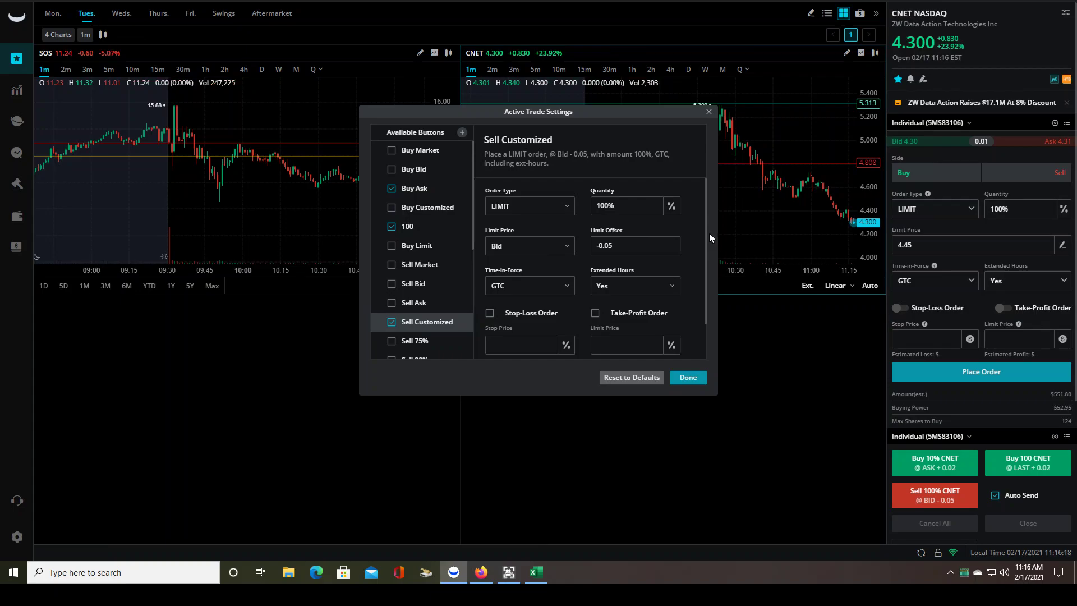
scroll(672, 264, down, 1)
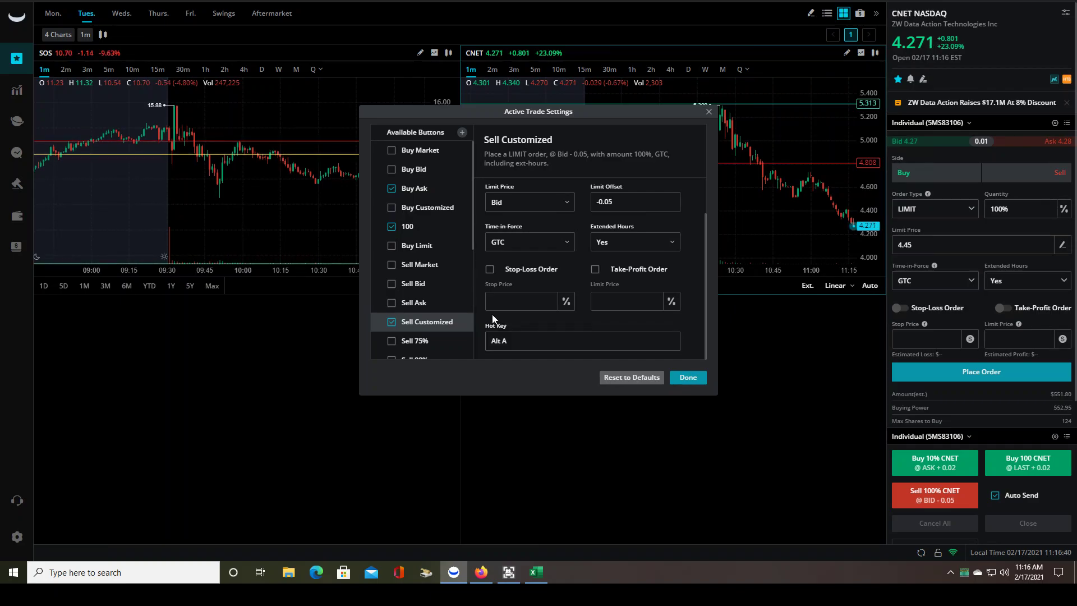
Review the Auto Send, Cancel All (Ctrl X), Close (Alt C) and Working Orders button settings.
scroll(439, 298, down, 2)
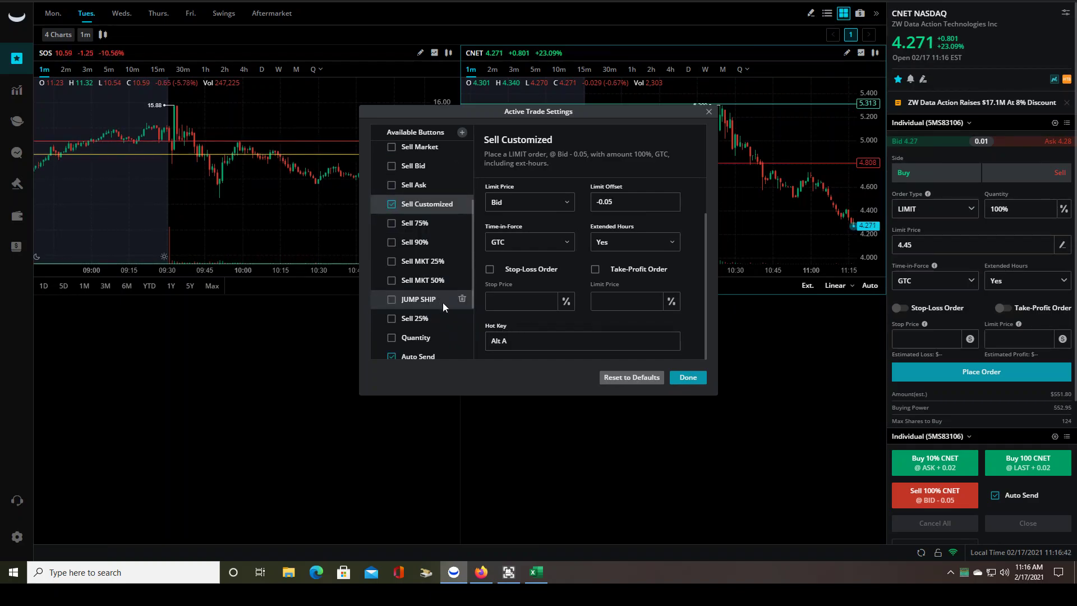
scroll(442, 302, up, 2)
scroll(469, 282, down, 4)
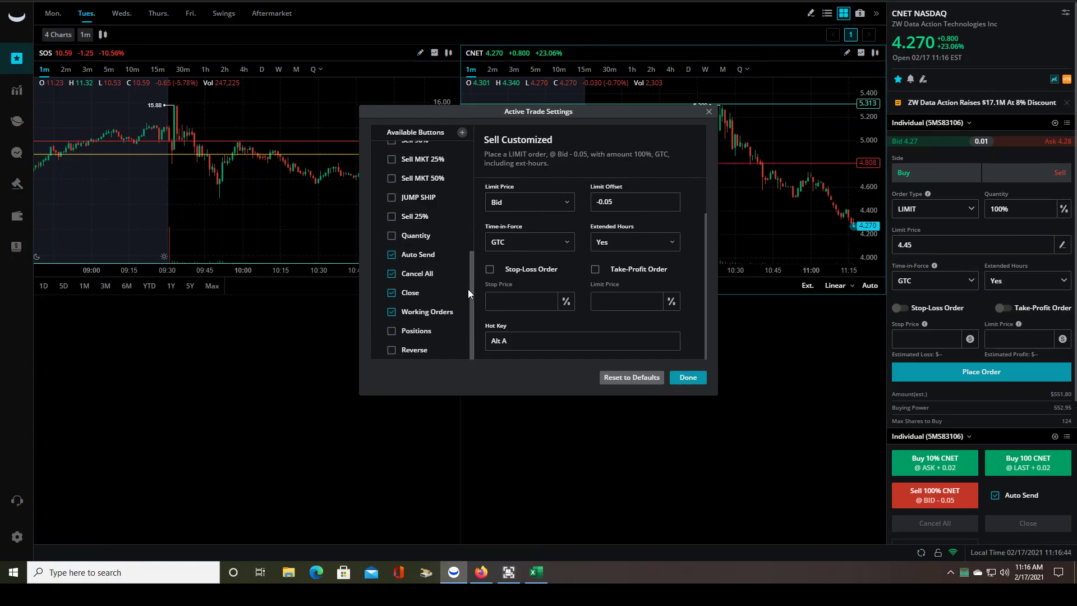
click(422, 251)
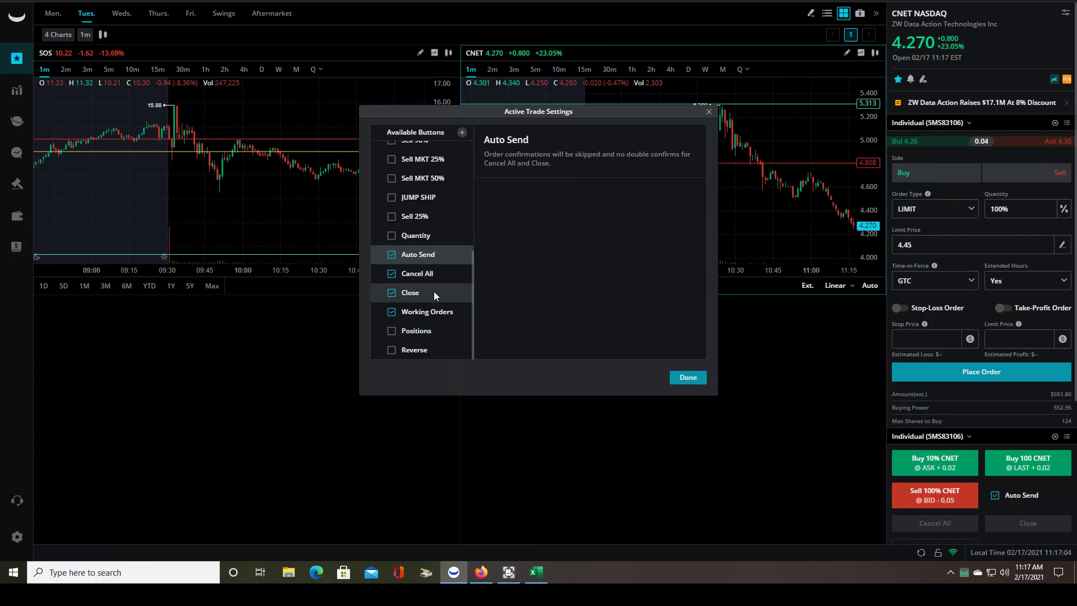
click(416, 275)
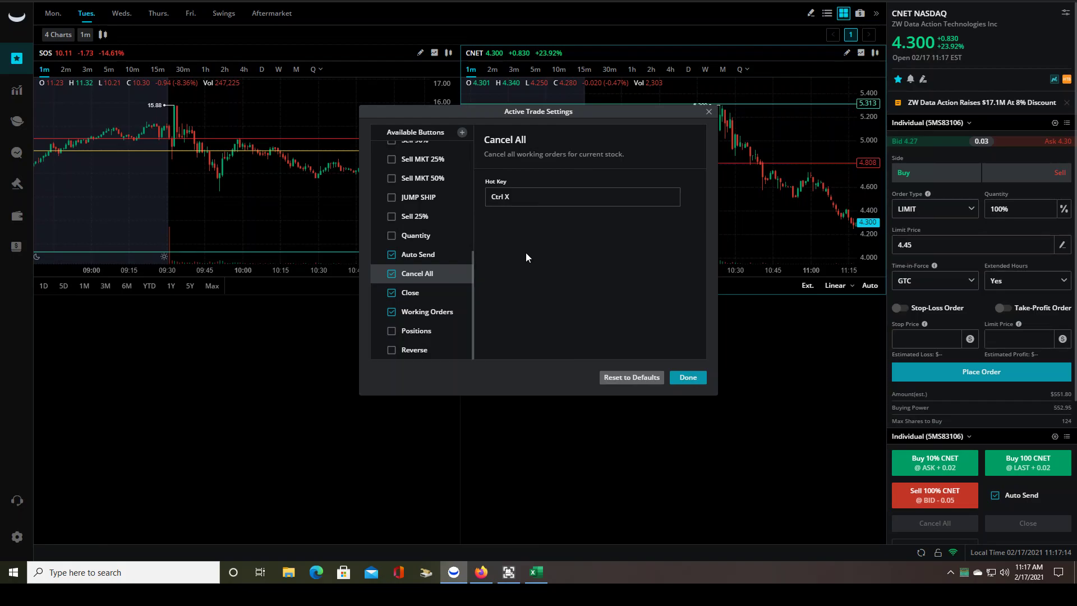
click(431, 299)
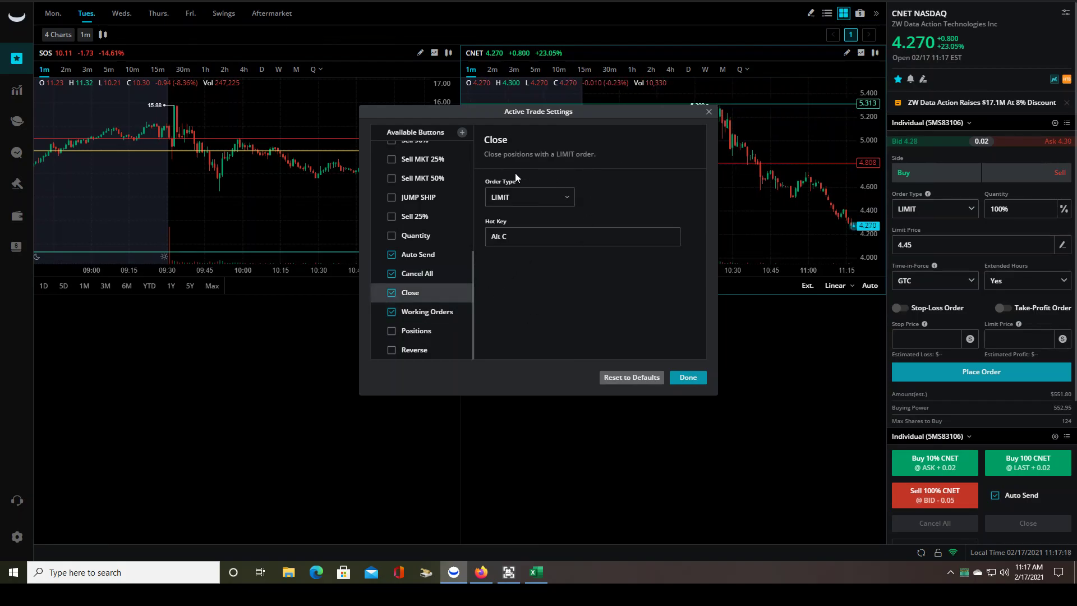
click(439, 319)
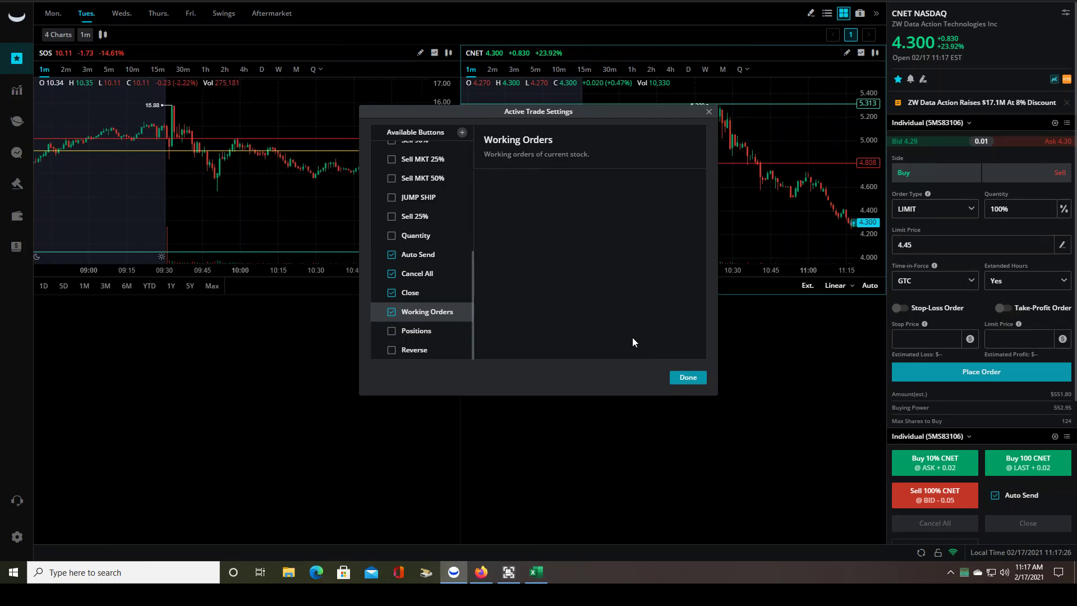
scroll(451, 235, up, 5)
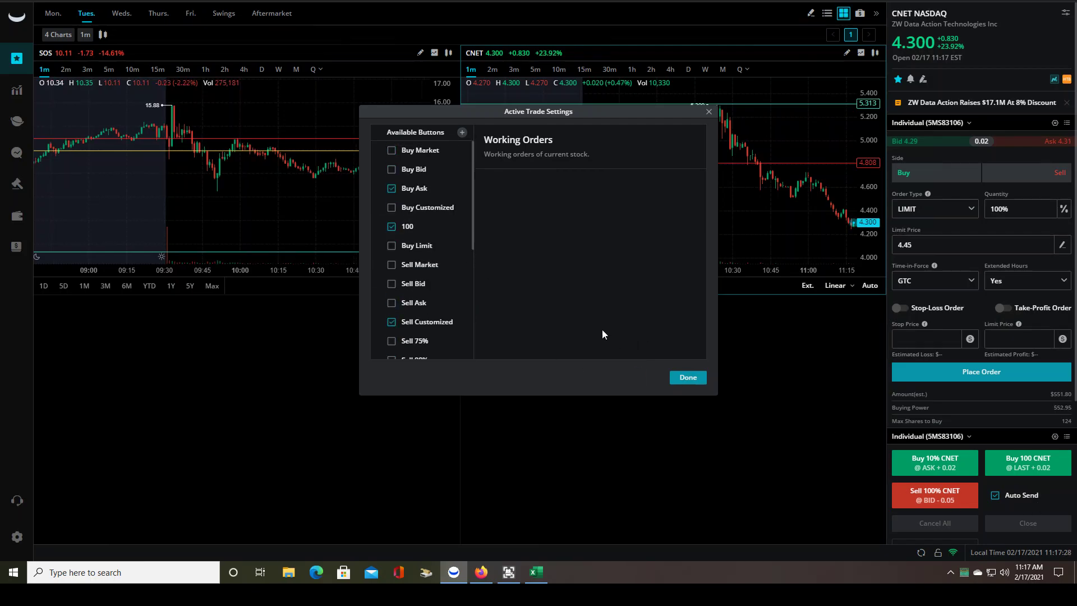
Close the Active Trade settings and switch to the SCALP LAYOUT 1080p trading page.
click(680, 378)
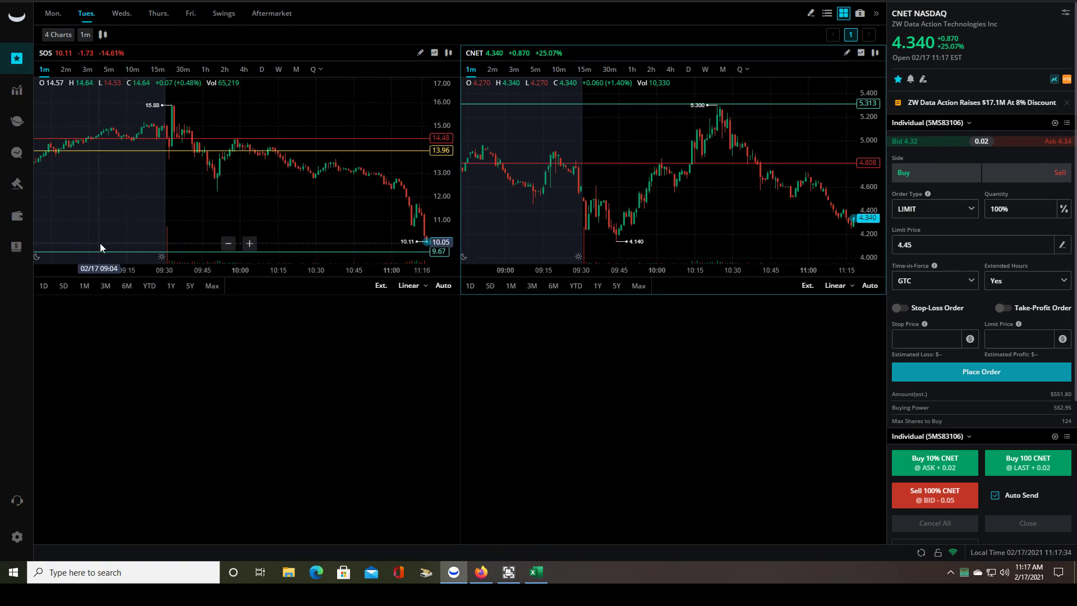
click(17, 185)
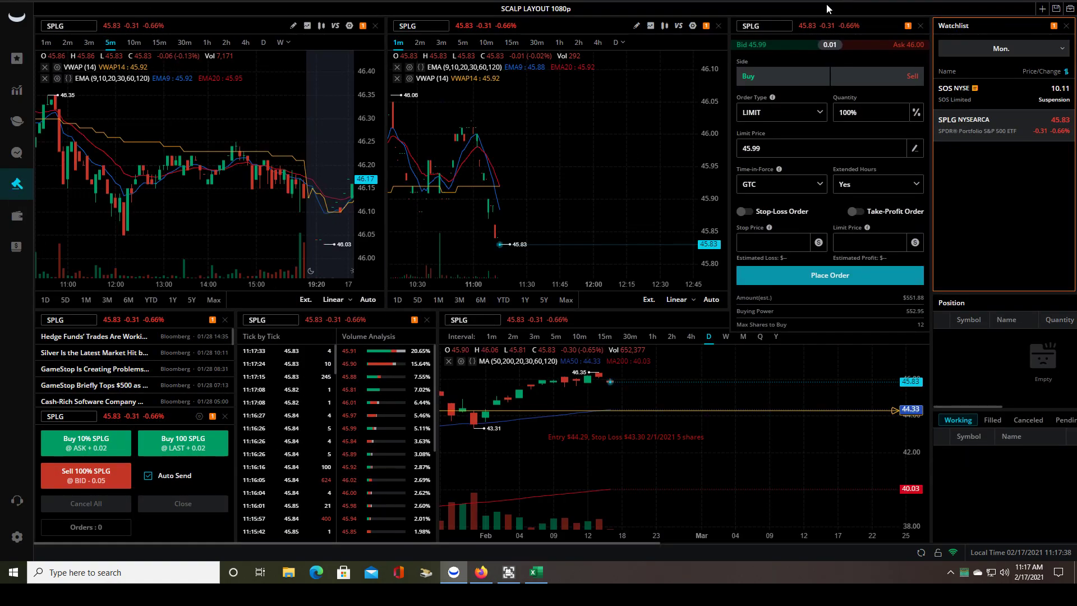
click(1070, 9)
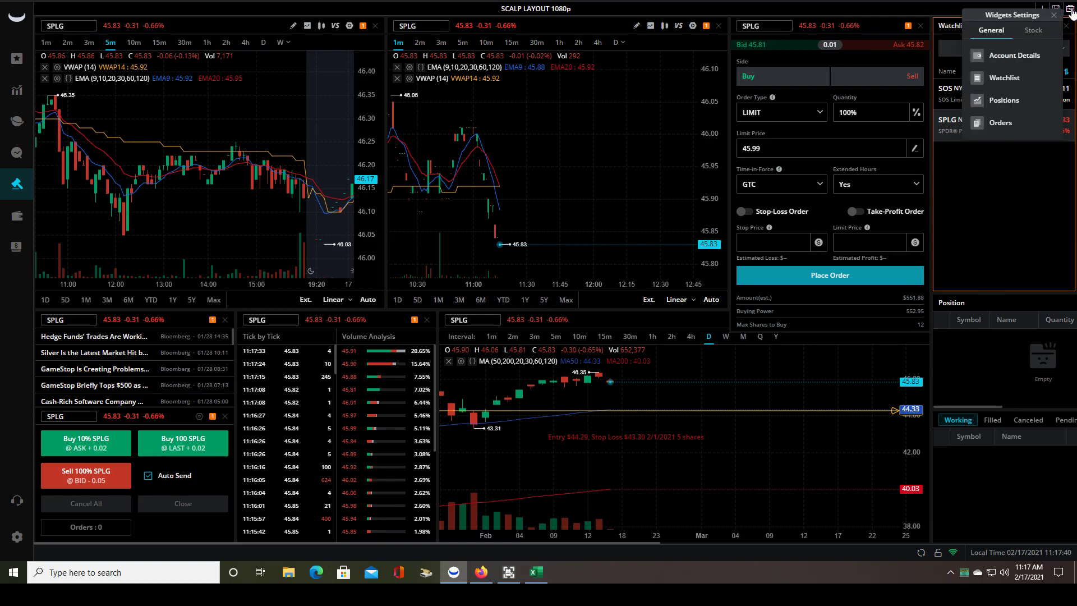
click(1036, 33)
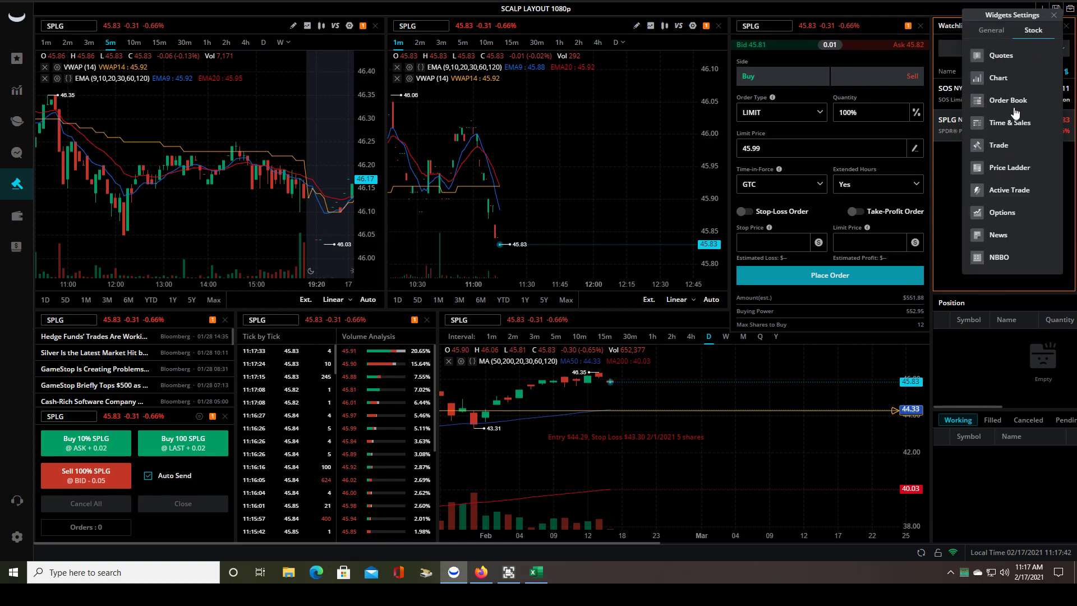
Add an Active Trade widget linked to SPLG, then remove it and close the widget list.
click(1010, 194)
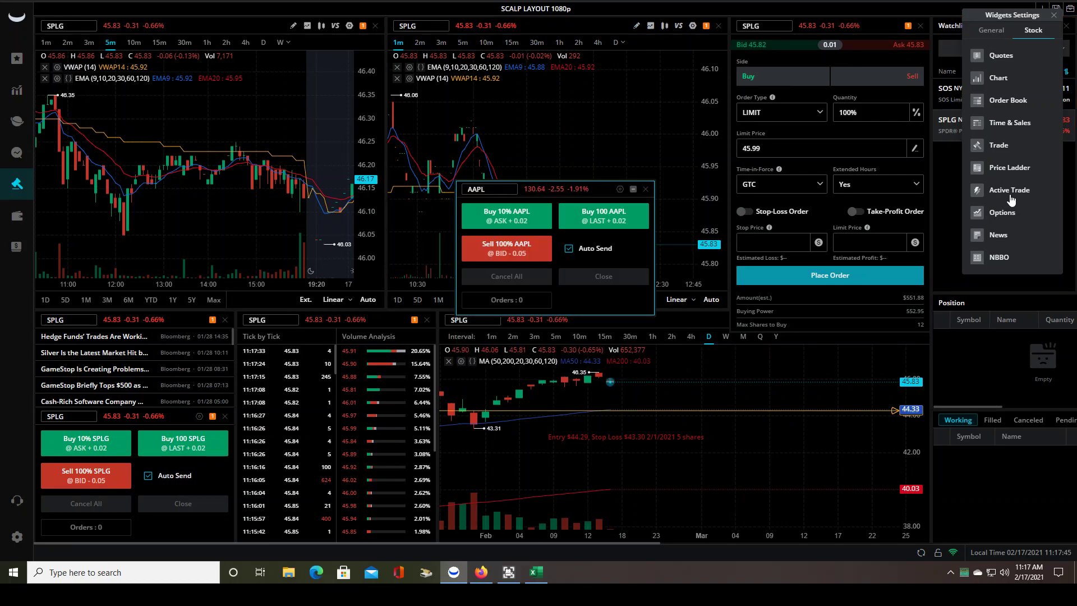
click(633, 190)
click(610, 231)
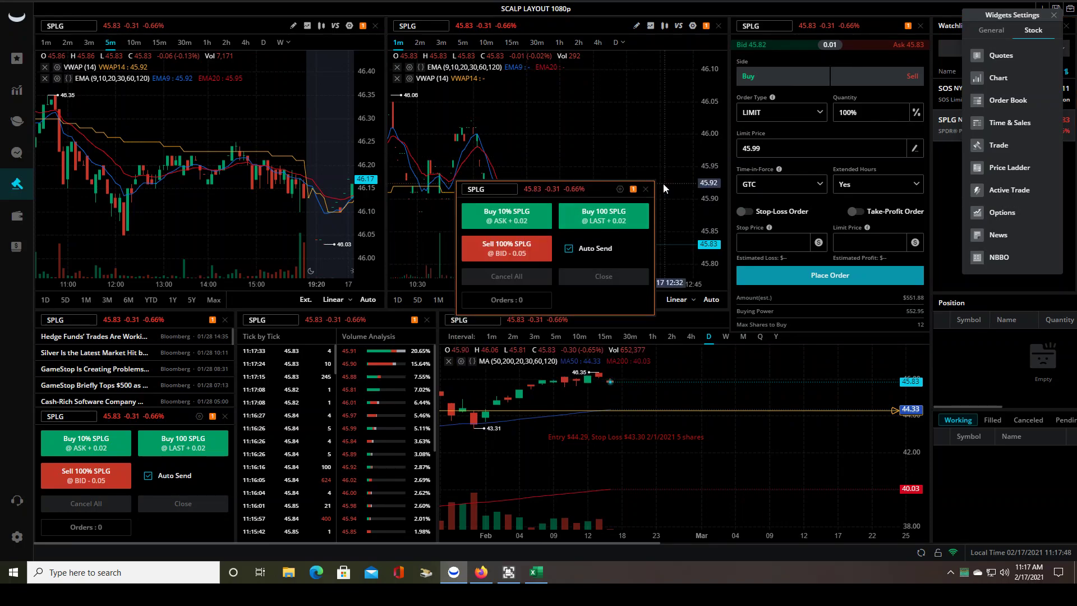
click(646, 189)
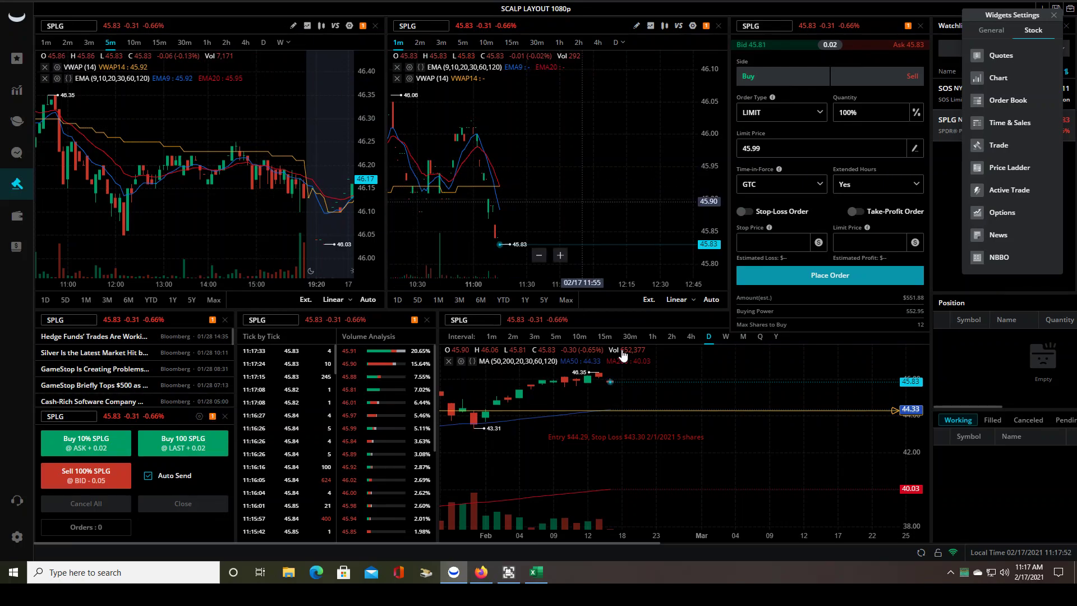
click(1054, 15)
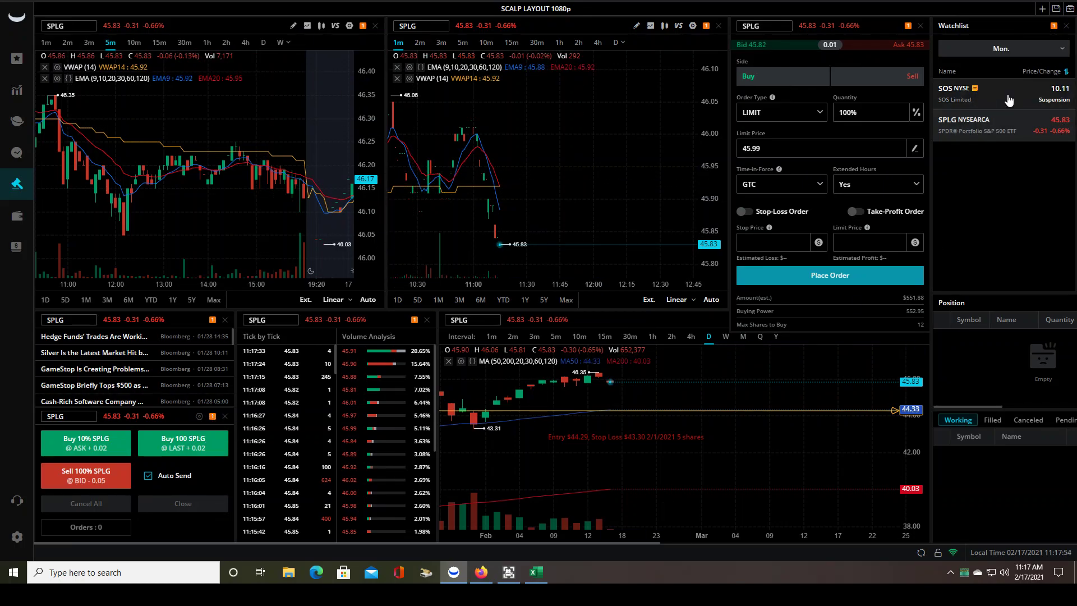
Load SOS into the linked widgets and bring up the Hot Keys settings.
click(1009, 100)
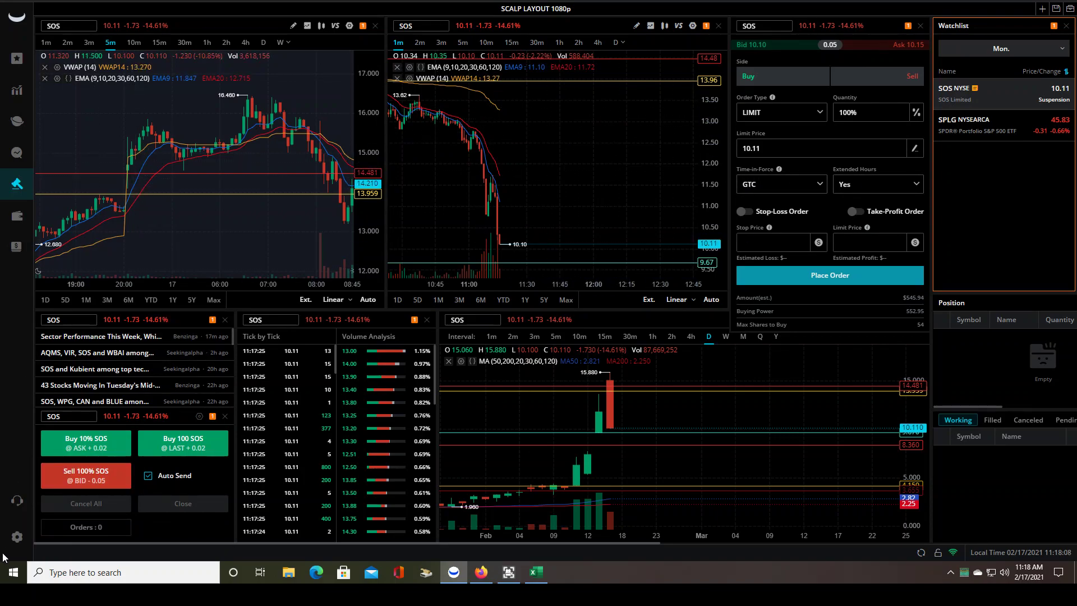
click(17, 537)
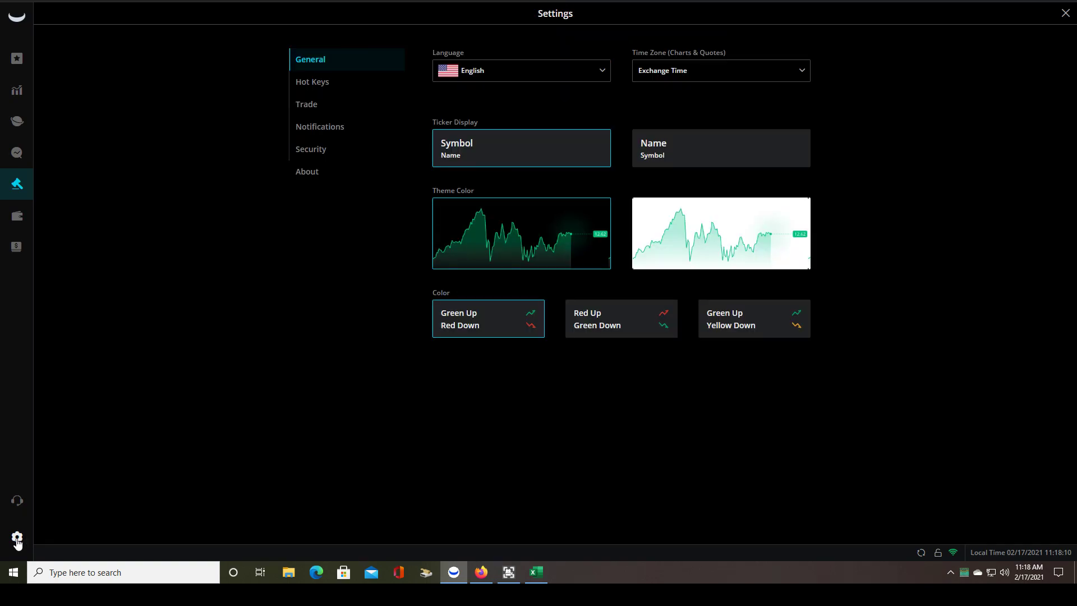
click(318, 89)
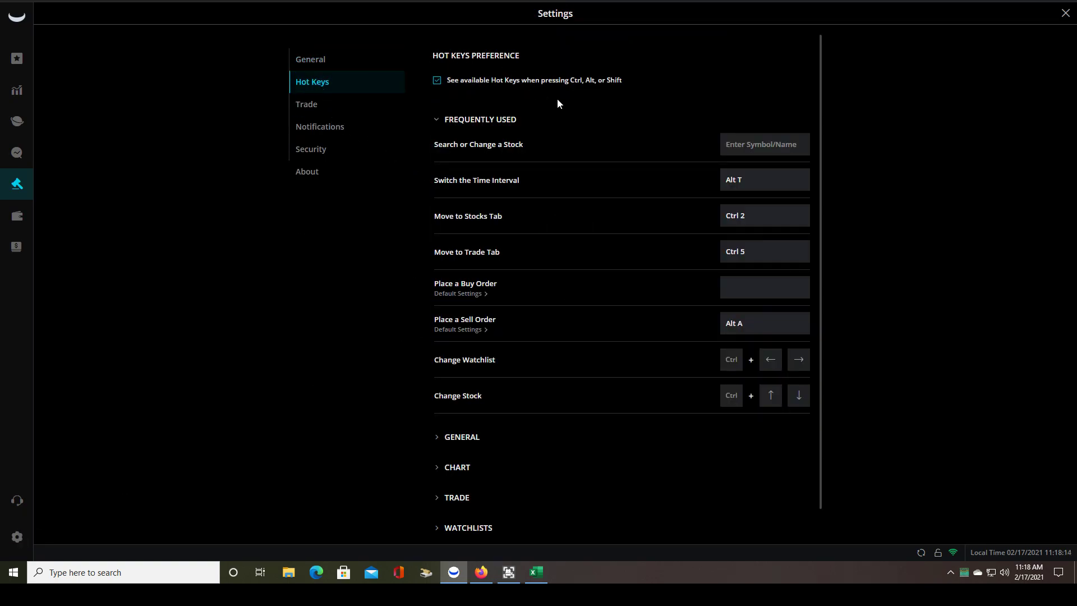
scroll(547, 314, down, 1)
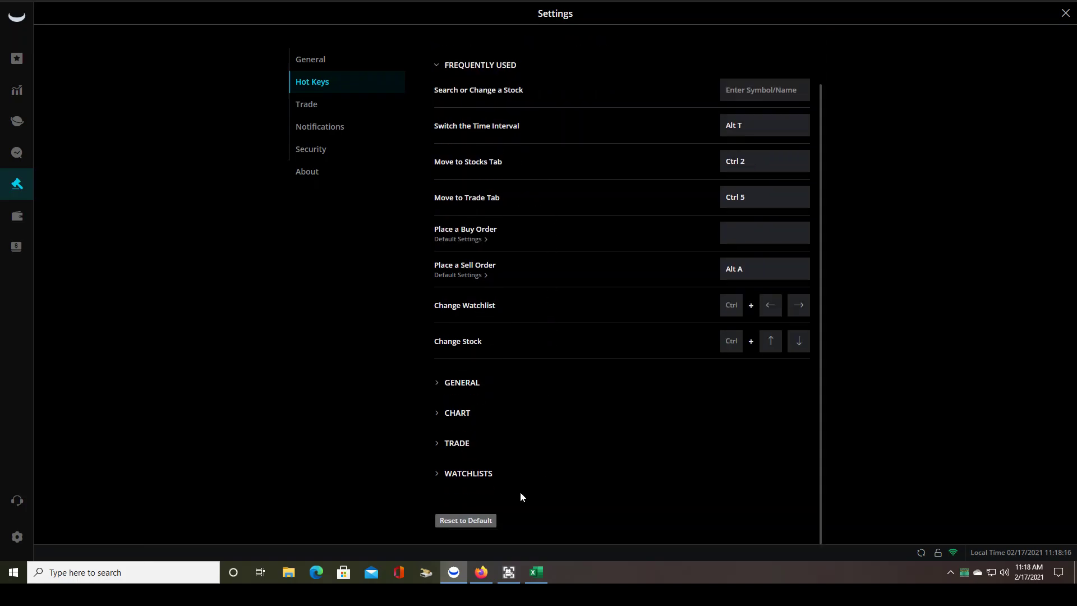
Expand the GENERAL and TRADE hot key groups, then go to the Trade preferences page.
click(462, 383)
scroll(490, 429, down, 7)
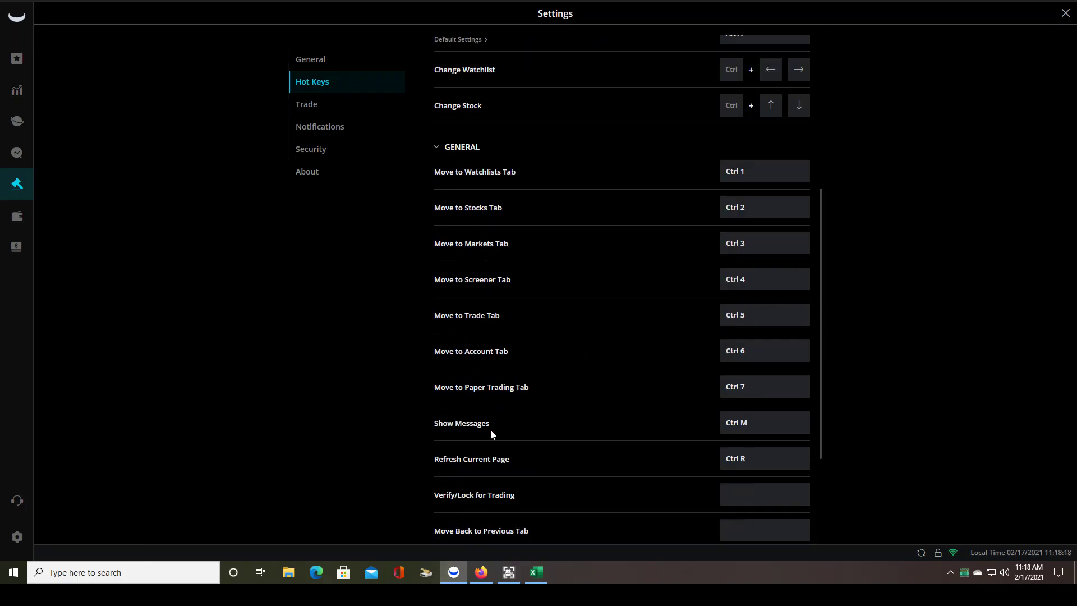
click(453, 444)
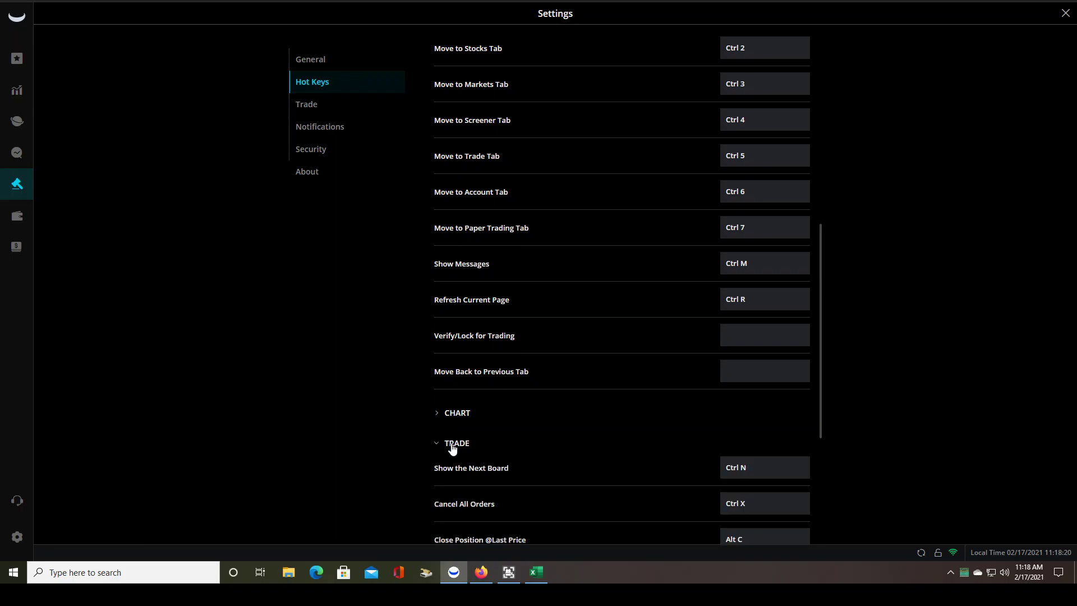
scroll(452, 447, down, 5)
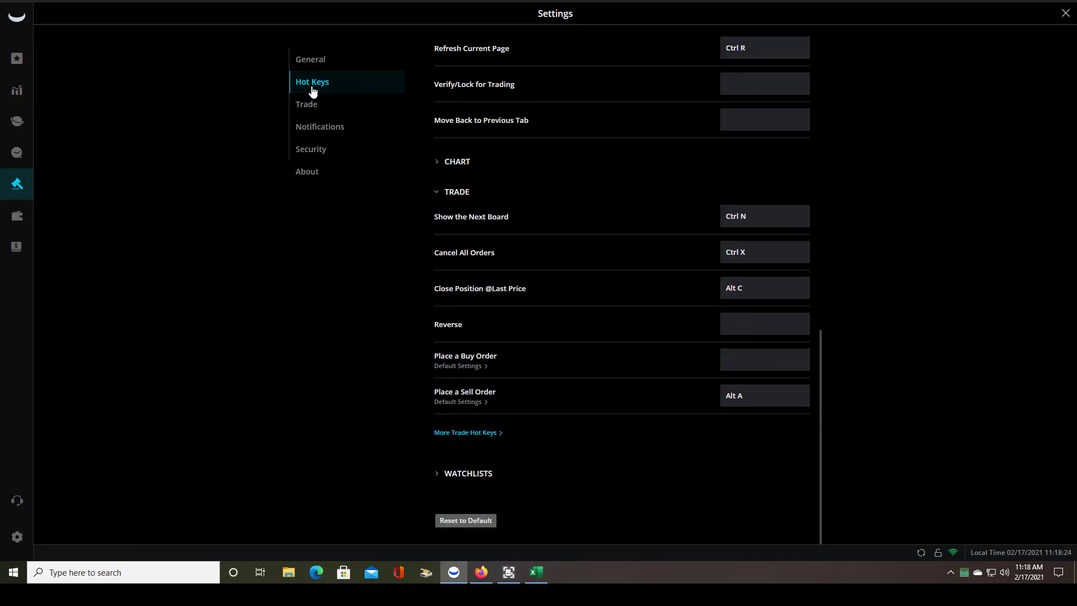
click(306, 104)
Look over the Trade settings, then return to the SOS and CNET charts via Watchlists.
scroll(617, 345, down, 2)
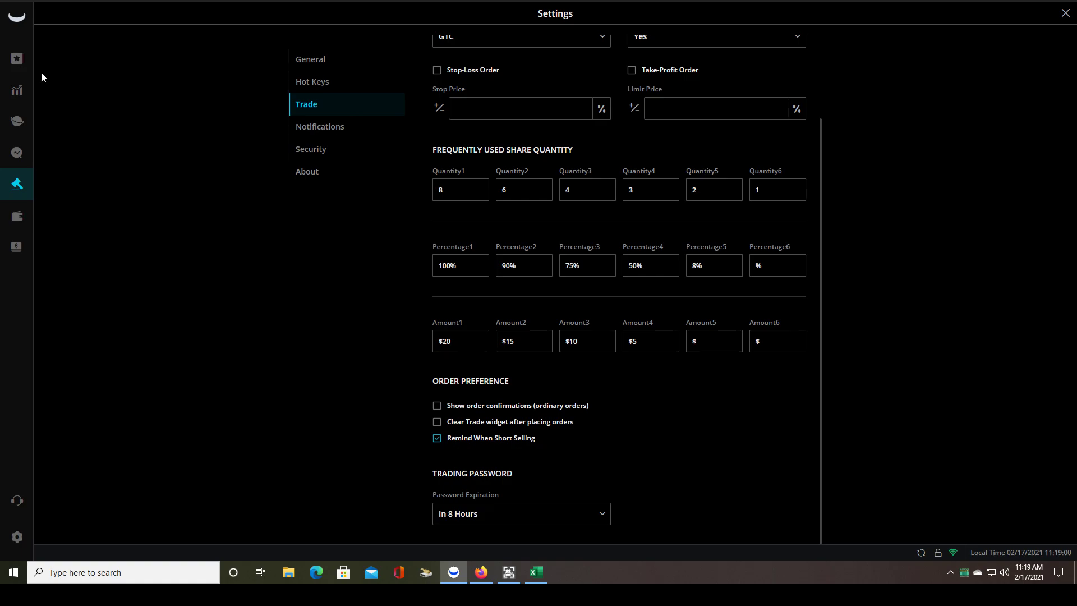
click(17, 58)
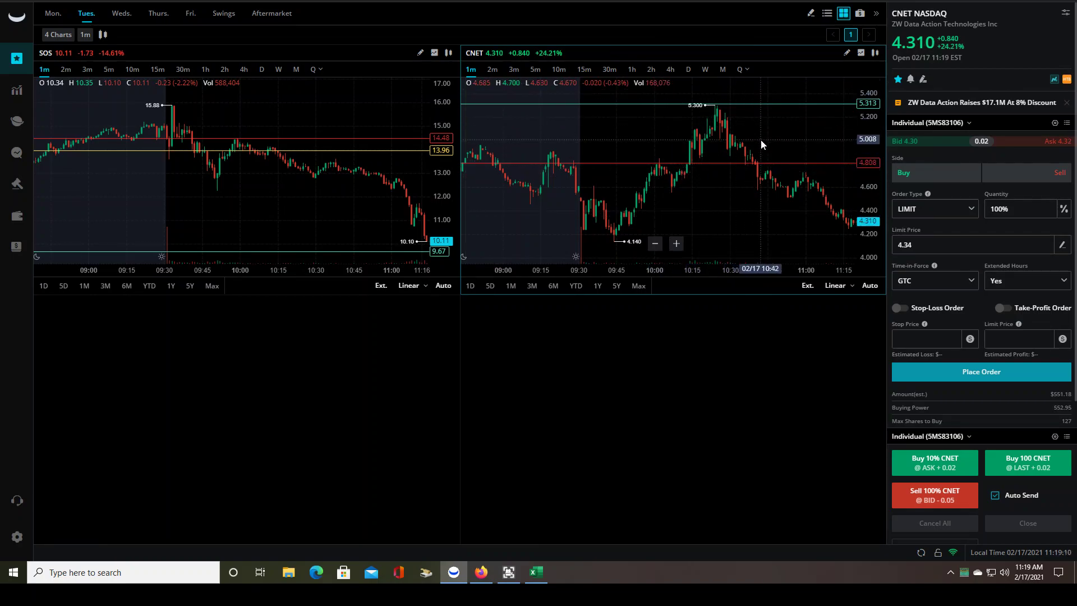
Make the CNET order a sell with a 5.31 limit price, replacing 4.34.
click(1004, 175)
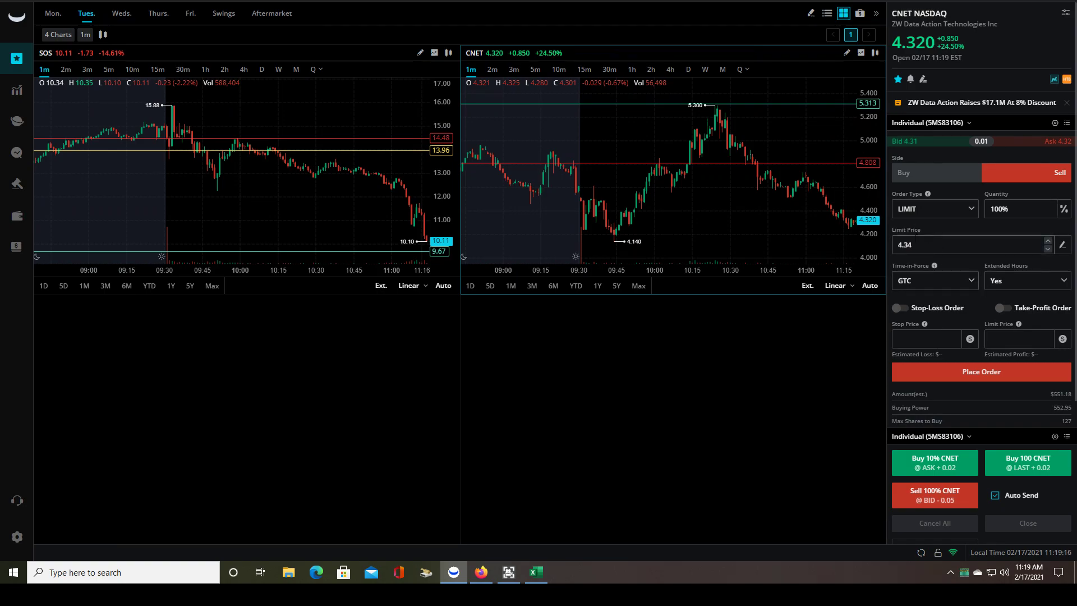
click(1048, 245)
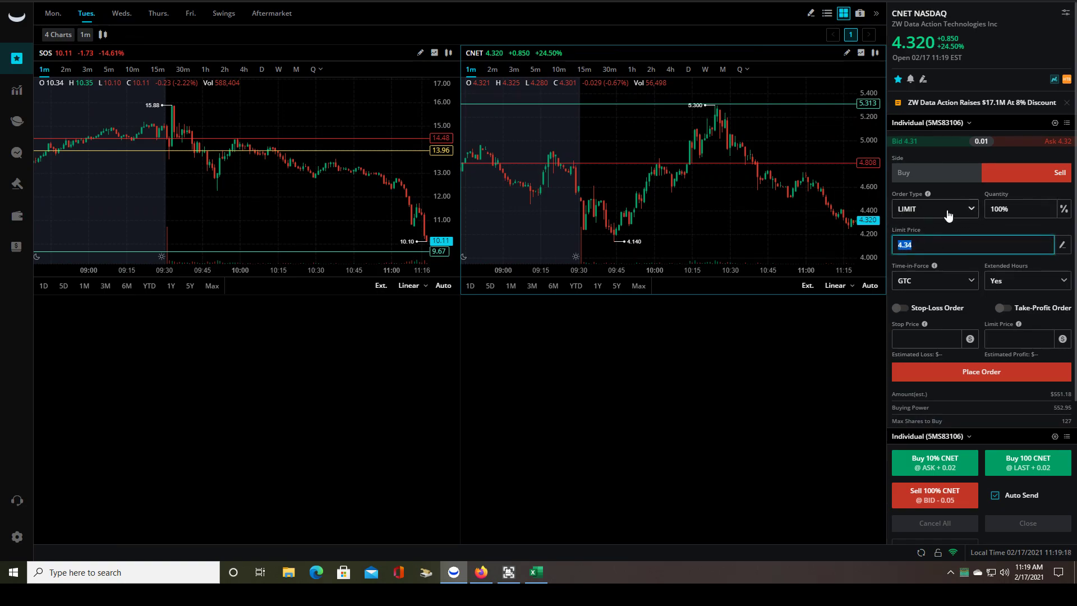
text(5.3)
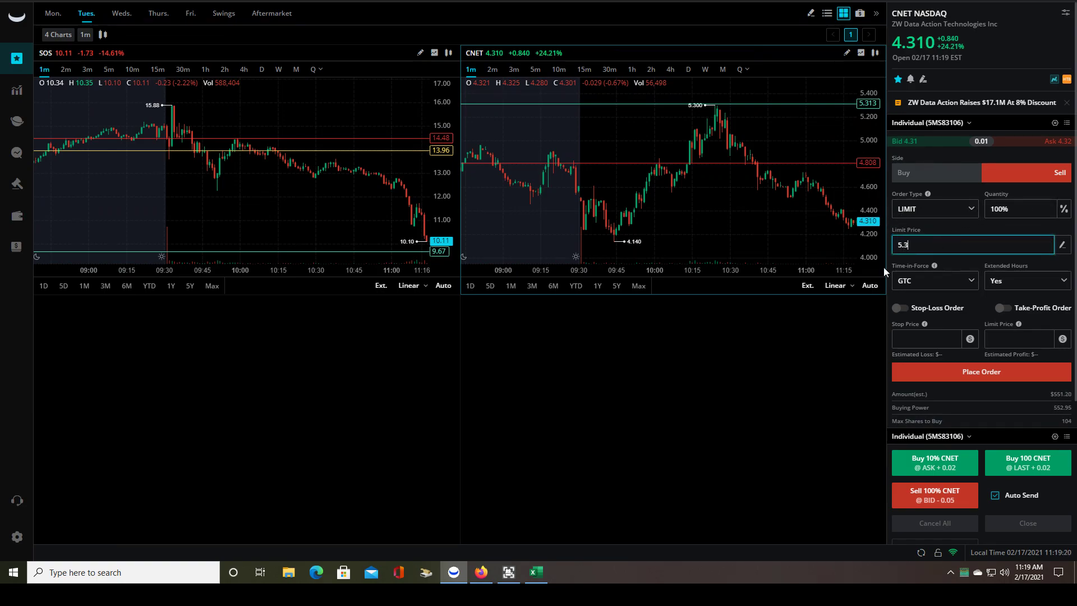
text(1)
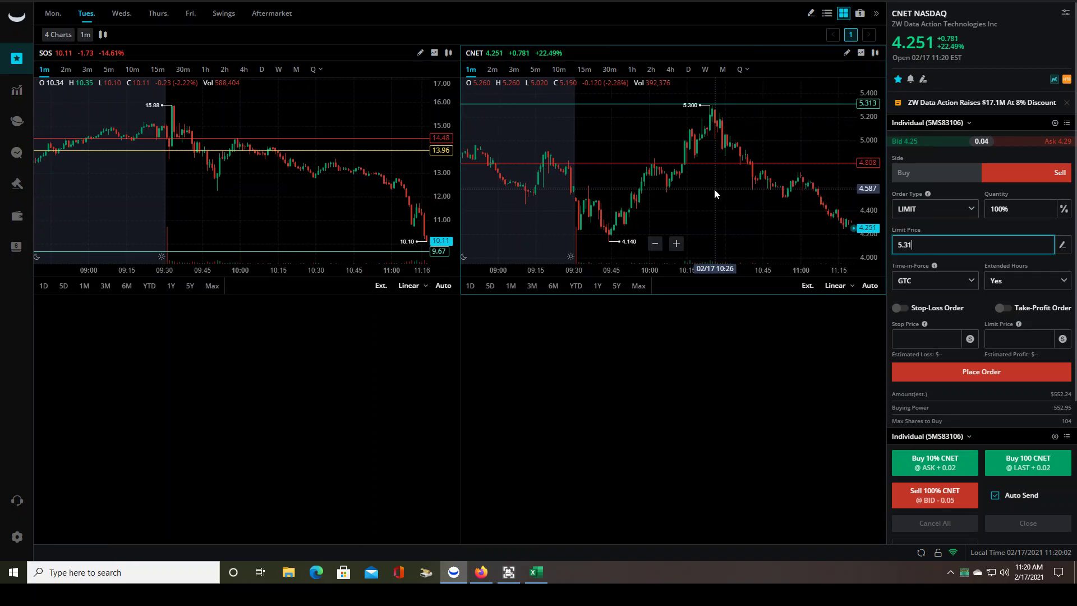
Switch to Firefox to show the Trading Armor channel's watch list results on YouTube.
click(491, 575)
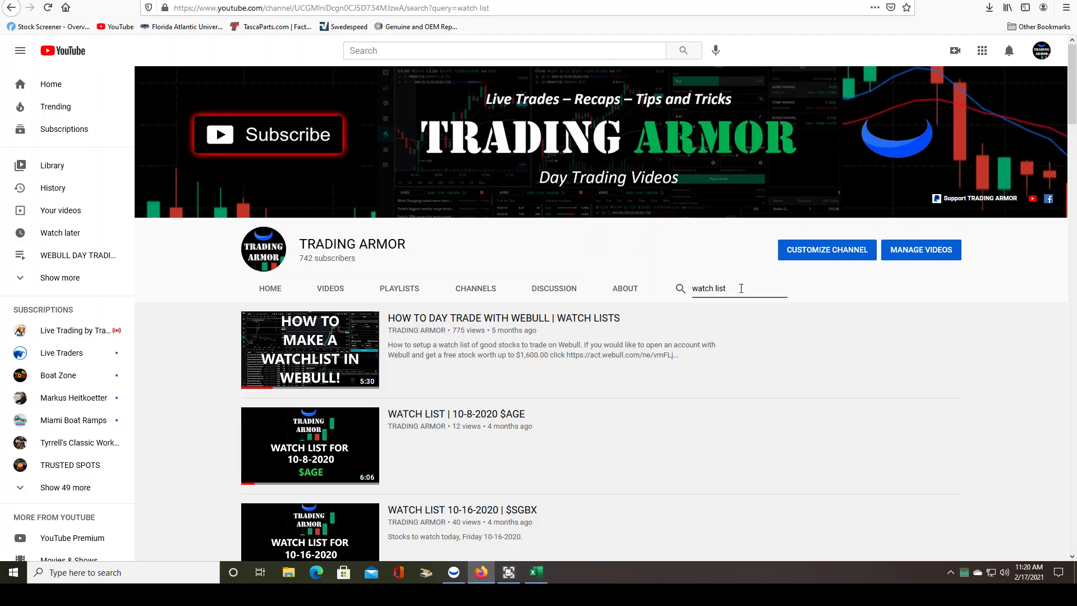
Open the Trading Armor Day Trading Group and view its shared files, including the 2R Calculator.
click(1047, 198)
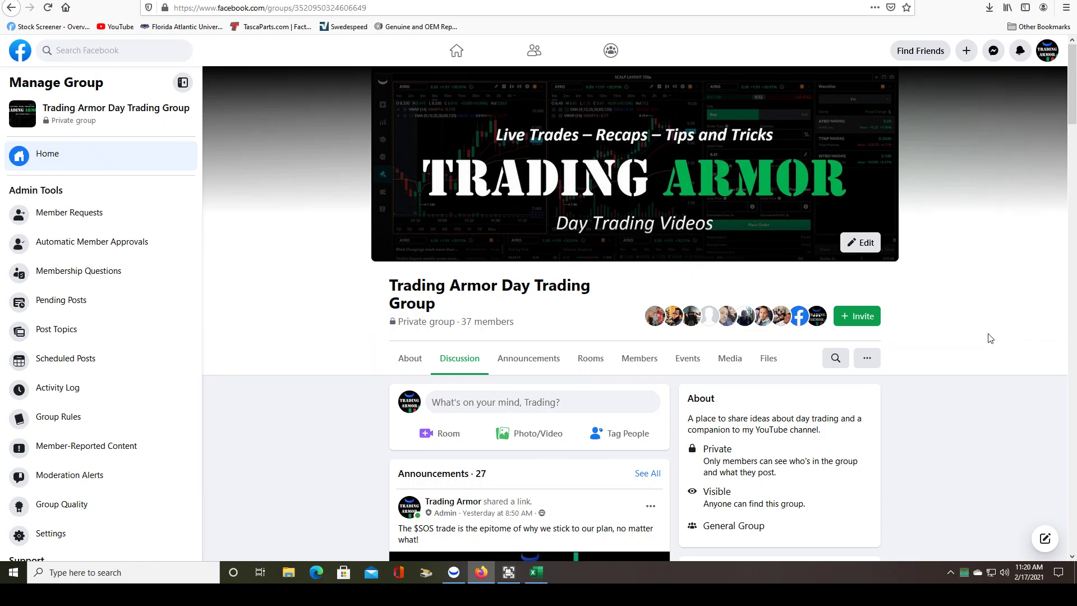
scroll(1017, 446, down, 4)
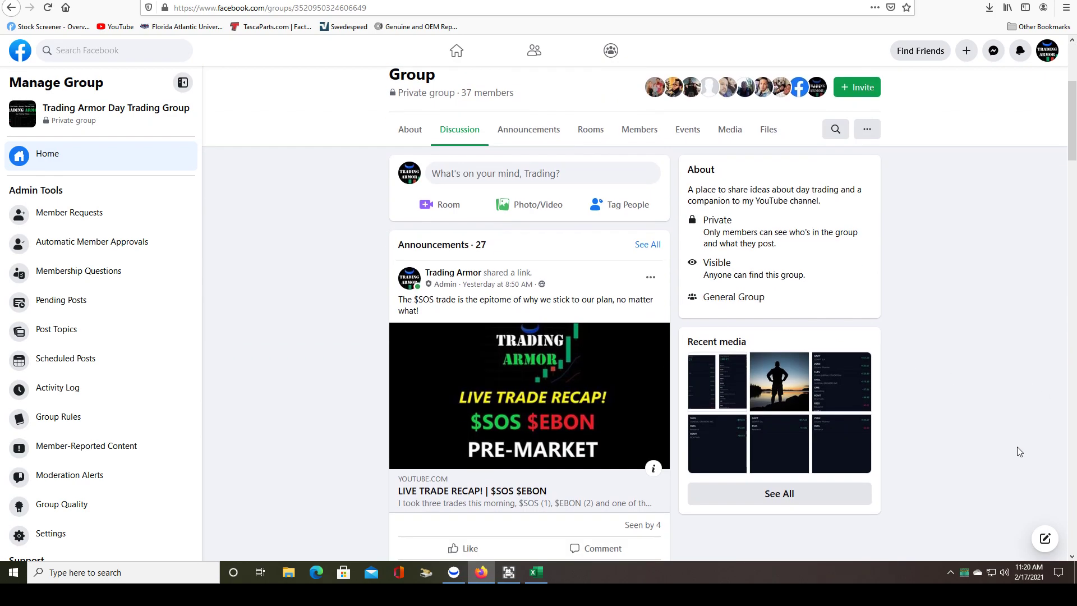
scroll(1017, 446, up, 4)
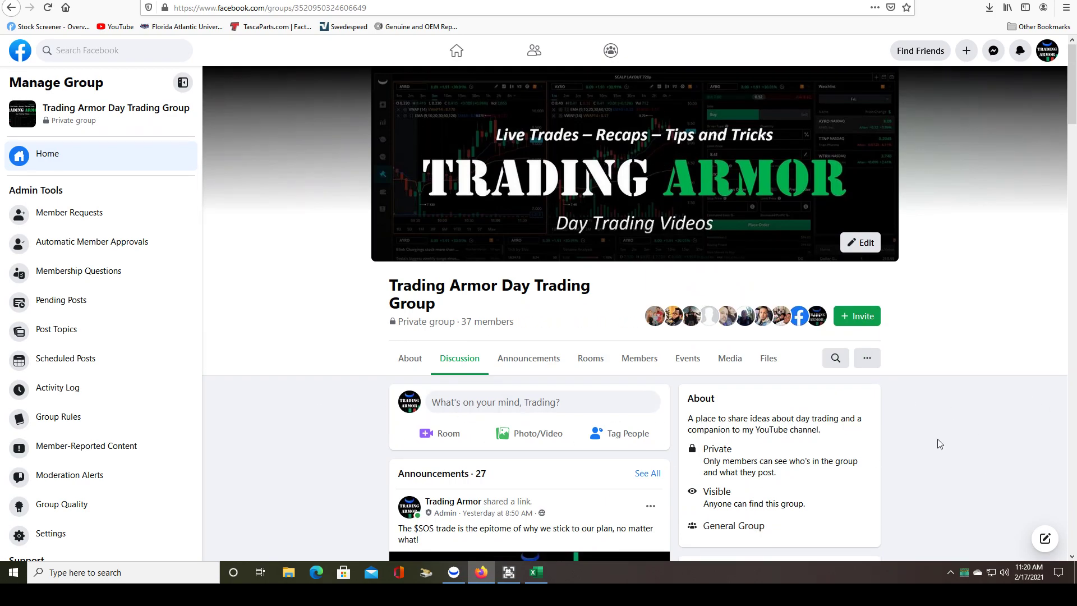
click(770, 359)
scroll(973, 435, down, 1)
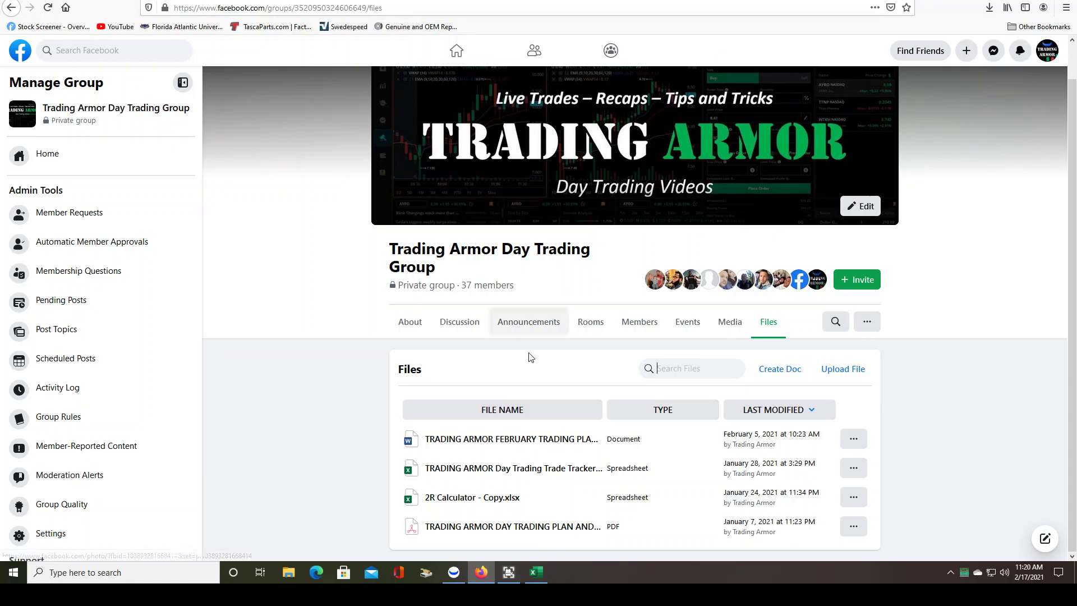
Return to the group's Discussion feed and scroll through members' trading posts.
click(463, 329)
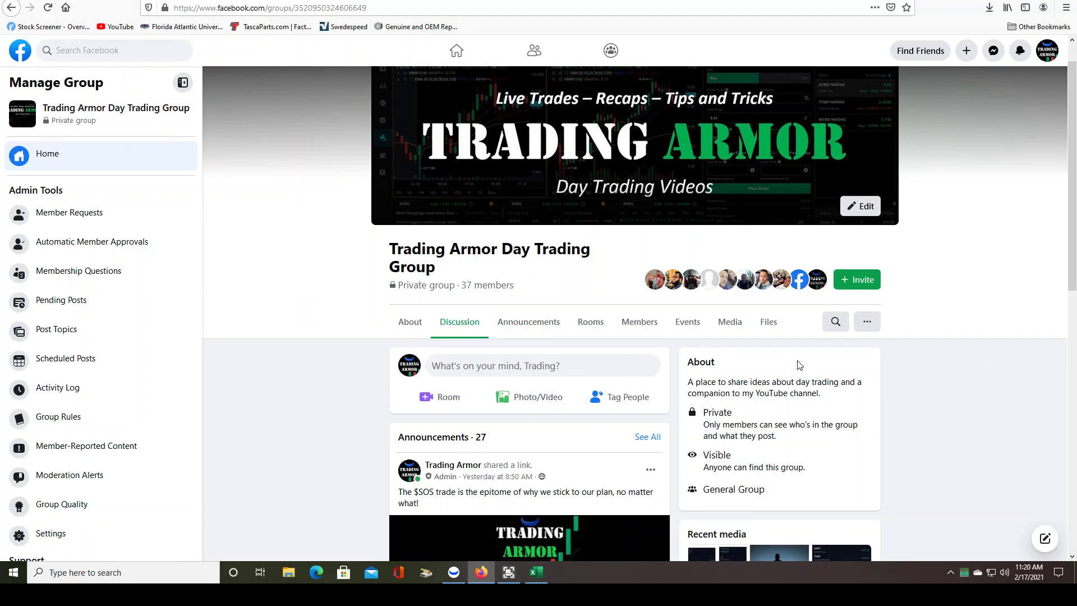
scroll(900, 406, down, 2)
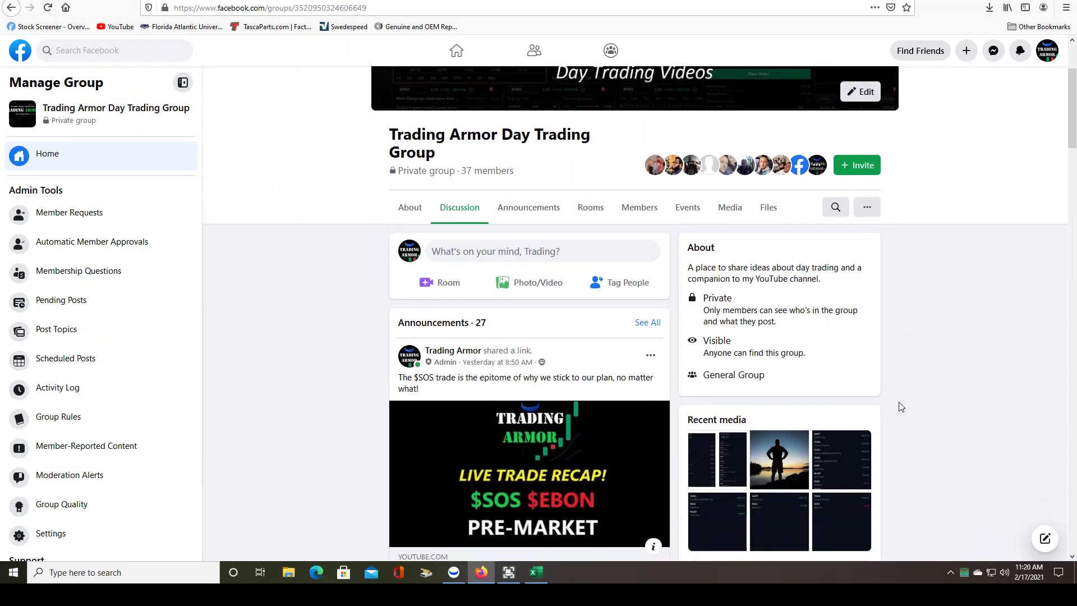
scroll(900, 406, up, 2)
scroll(903, 406, down, 3)
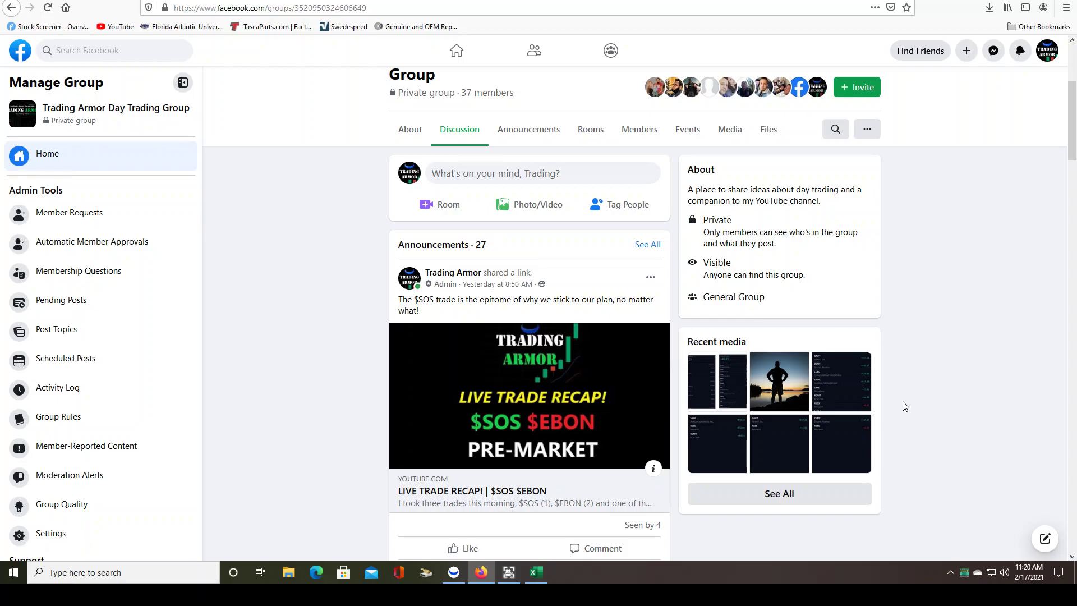
scroll(903, 406, down, 10)
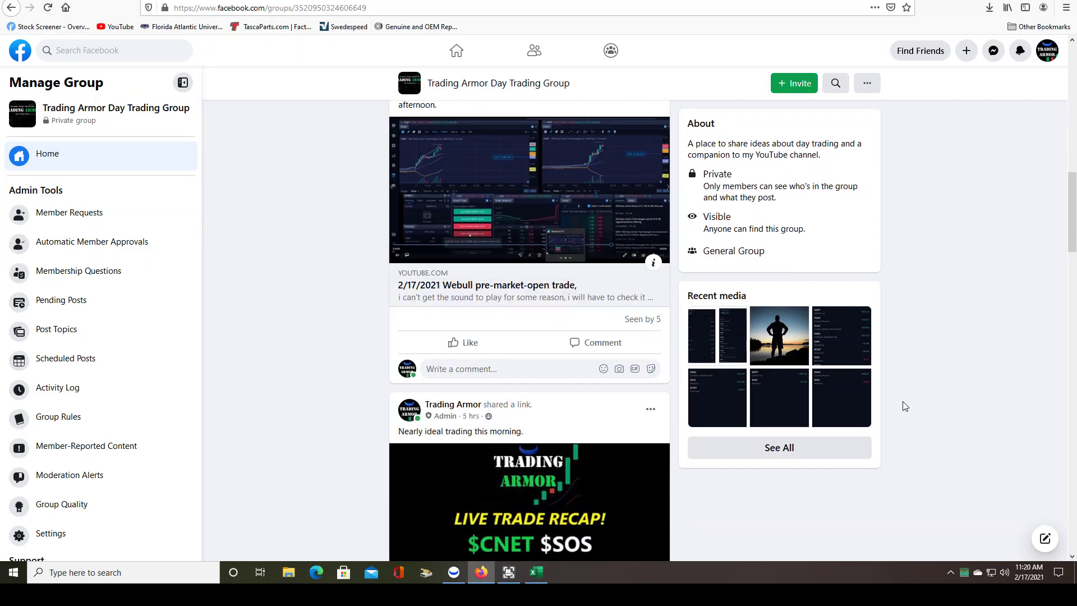
scroll(903, 406, down, 8)
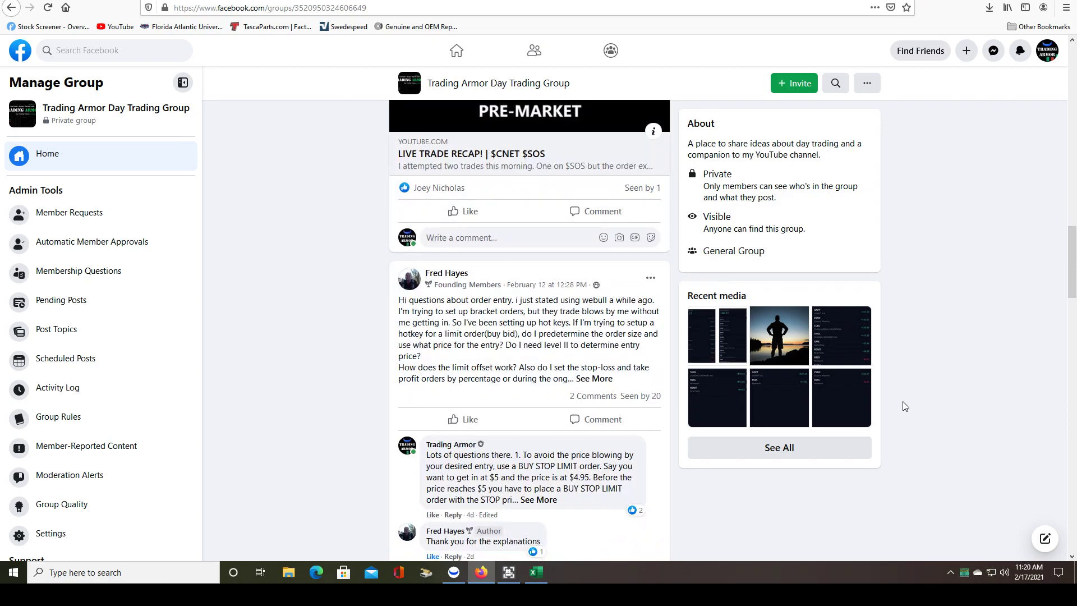
scroll(903, 406, down, 7)
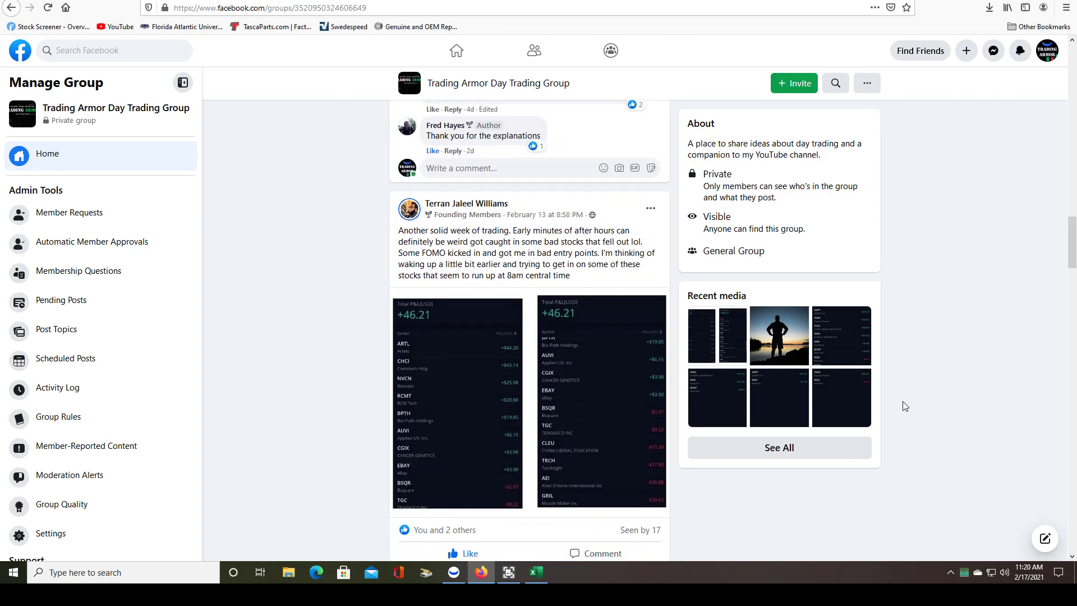
scroll(903, 406, down, 2)
scroll(903, 406, up, 2)
scroll(903, 406, down, 4)
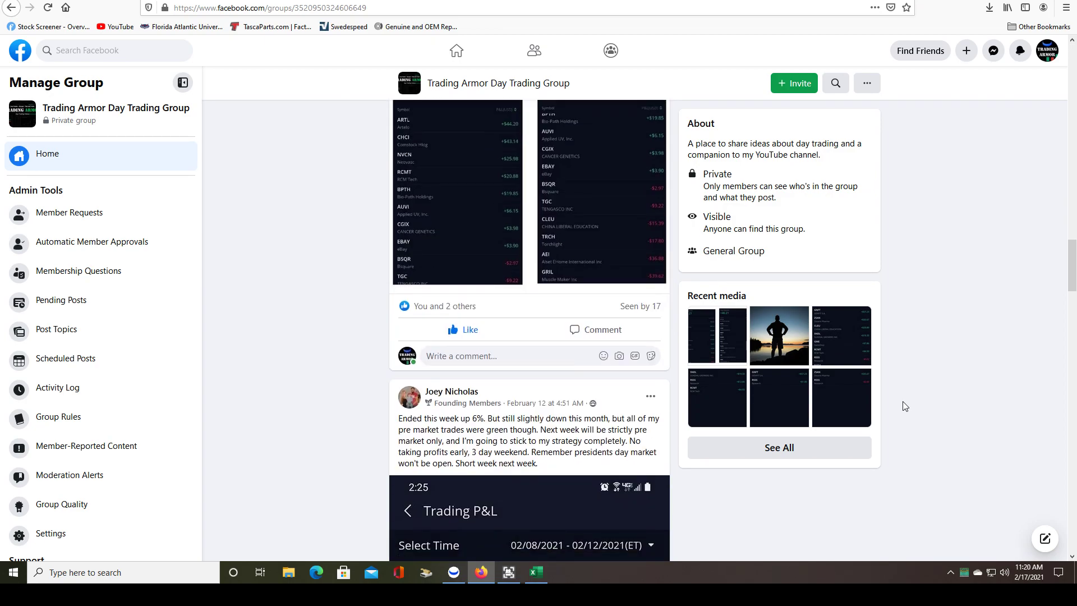
scroll(903, 406, down, 4)
scroll(903, 406, down, 5)
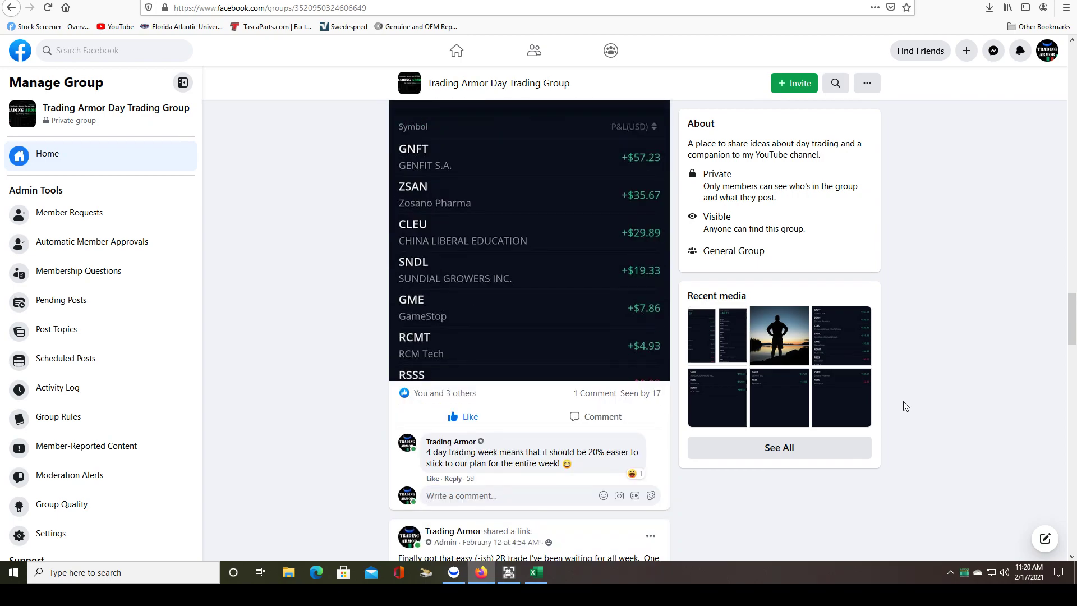
Keep browsing posts and admin replies, then bring the Ultra Screen Recorder window forward.
scroll(903, 406, down, 14)
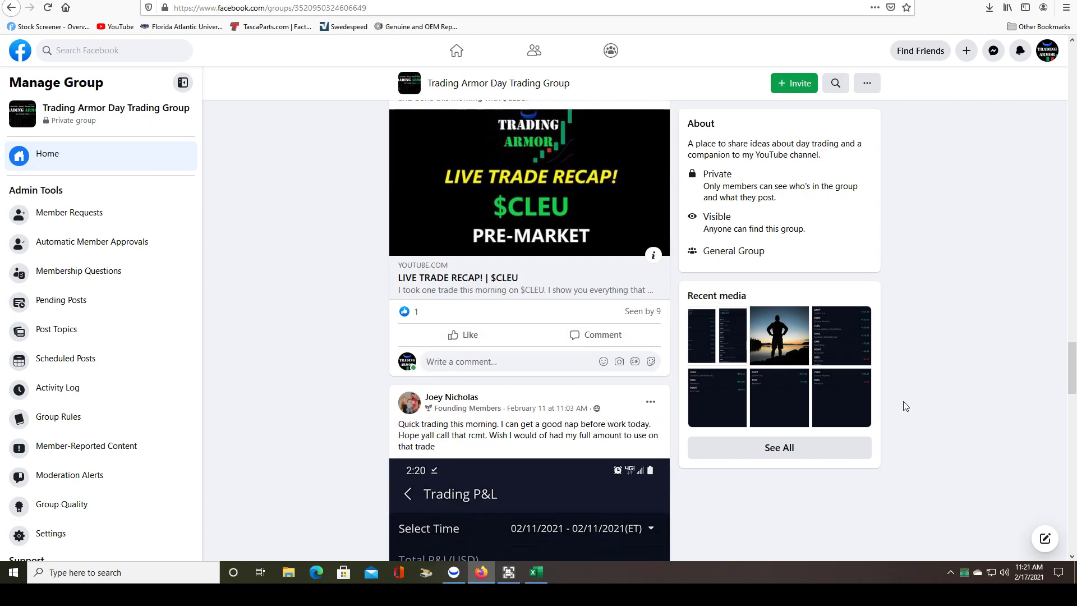
scroll(903, 406, down, 20)
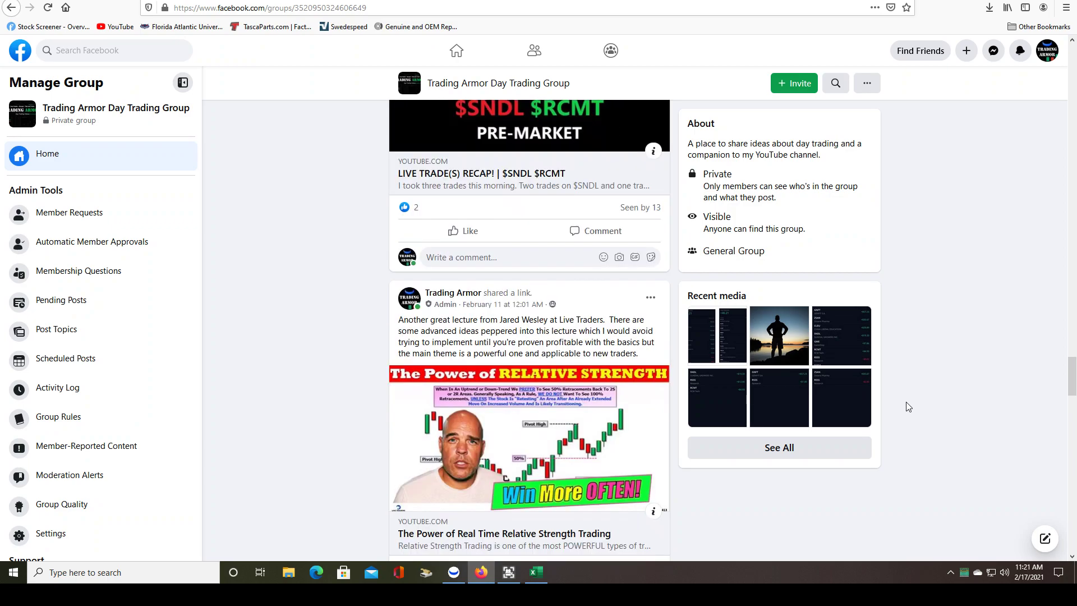
scroll(910, 405, down, 6)
scroll(910, 406, up, 13)
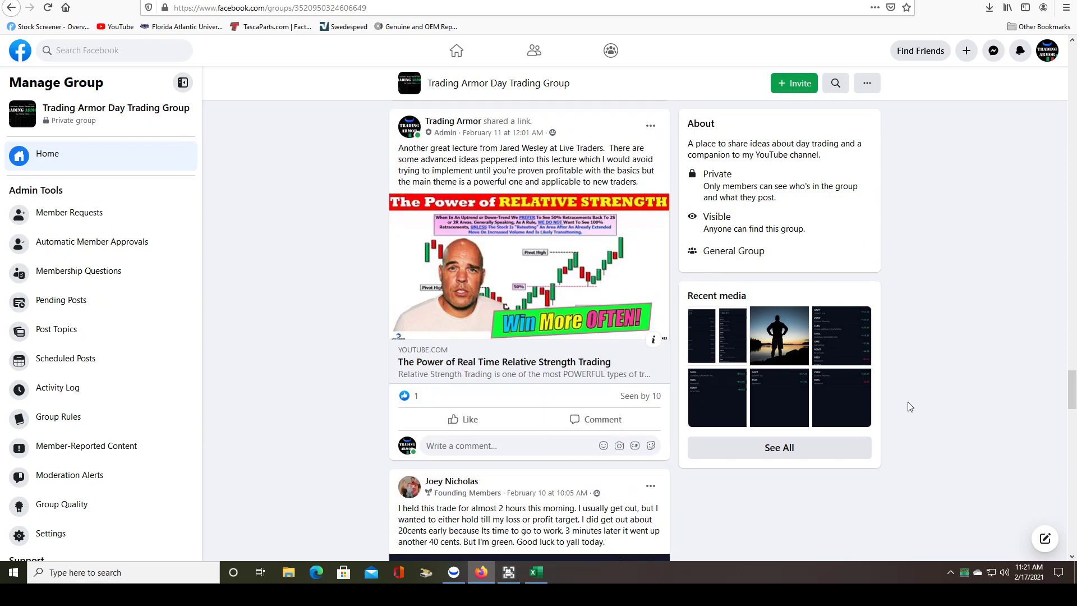
scroll(909, 406, down, 12)
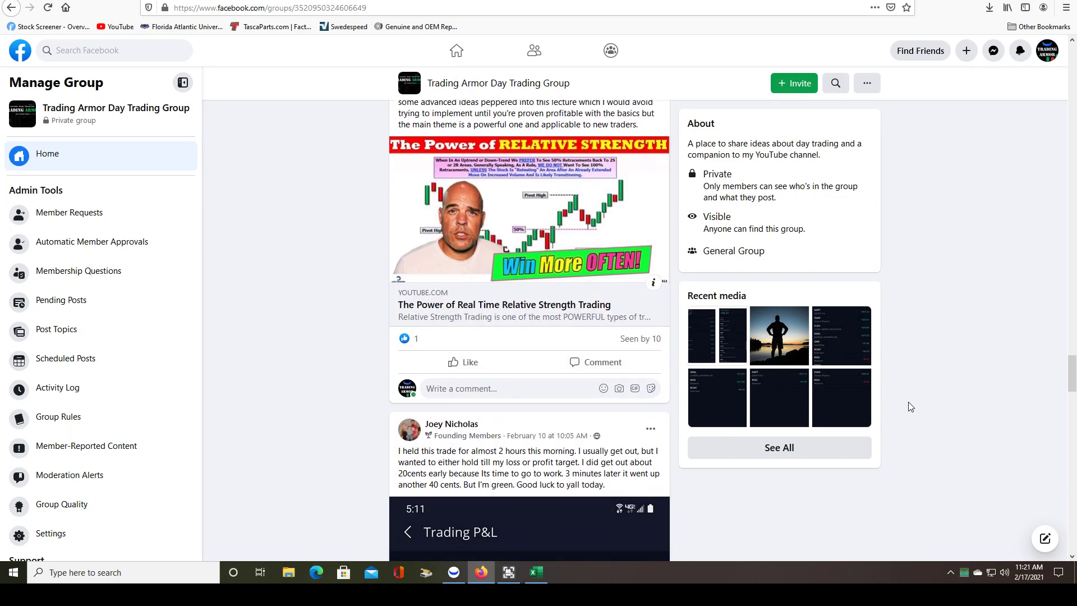
scroll(909, 406, down, 9)
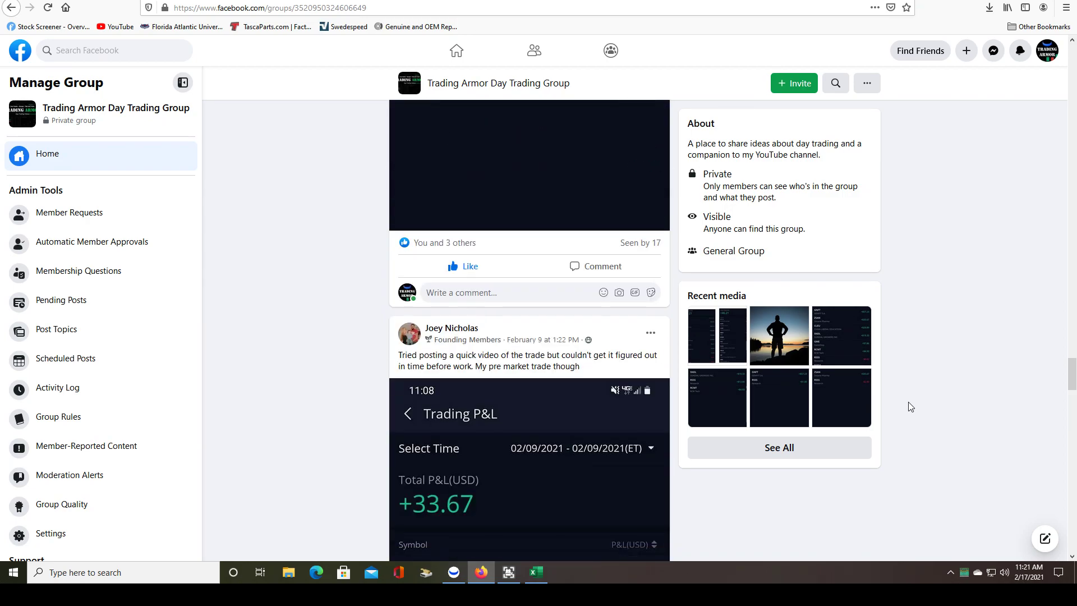
scroll(910, 406, down, 15)
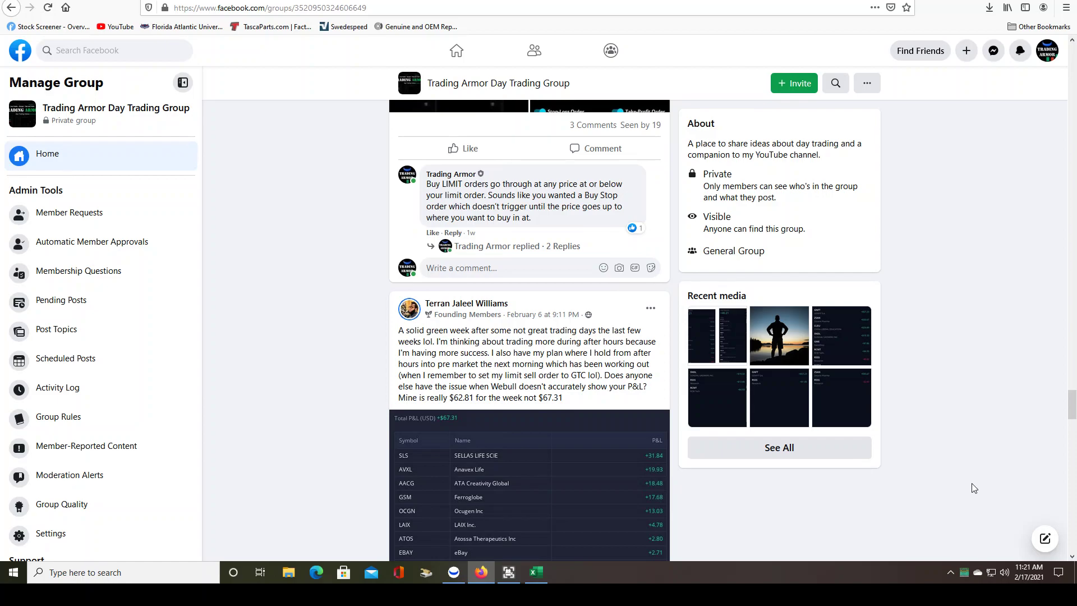
click(516, 568)
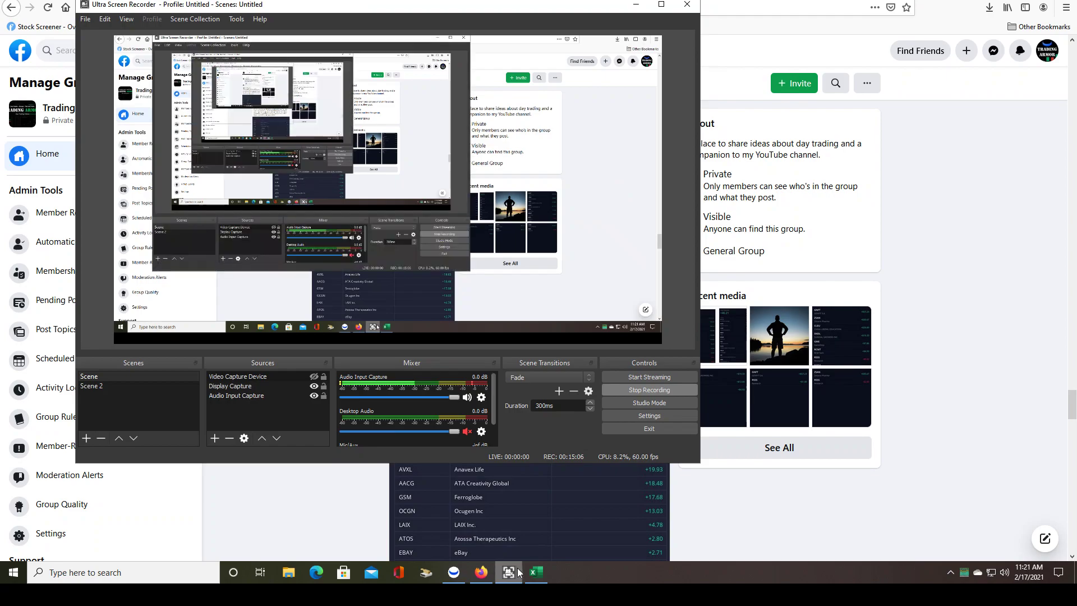